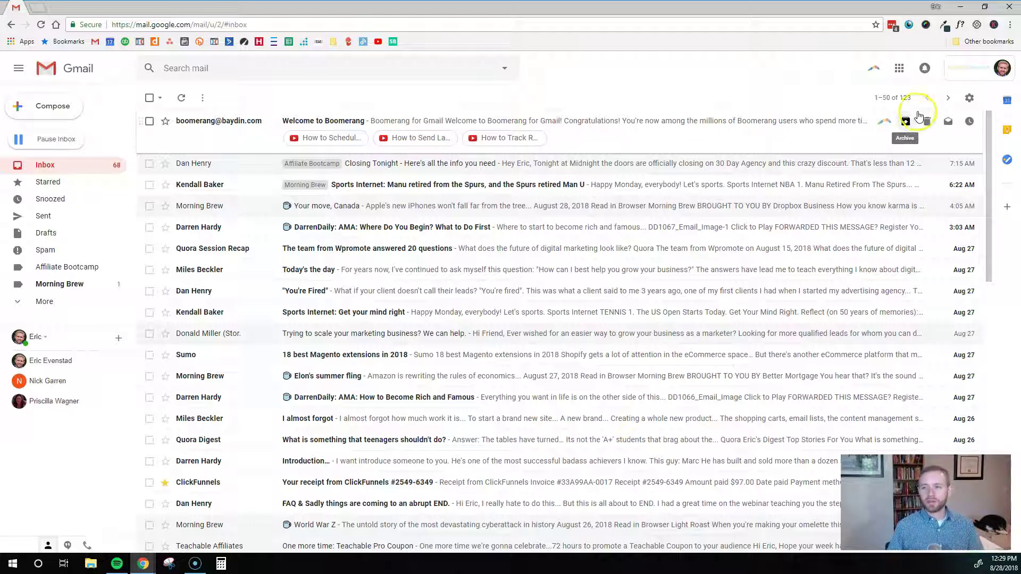
Bring up the gear quick-settings menu at the top right of the inbox
click(920, 120)
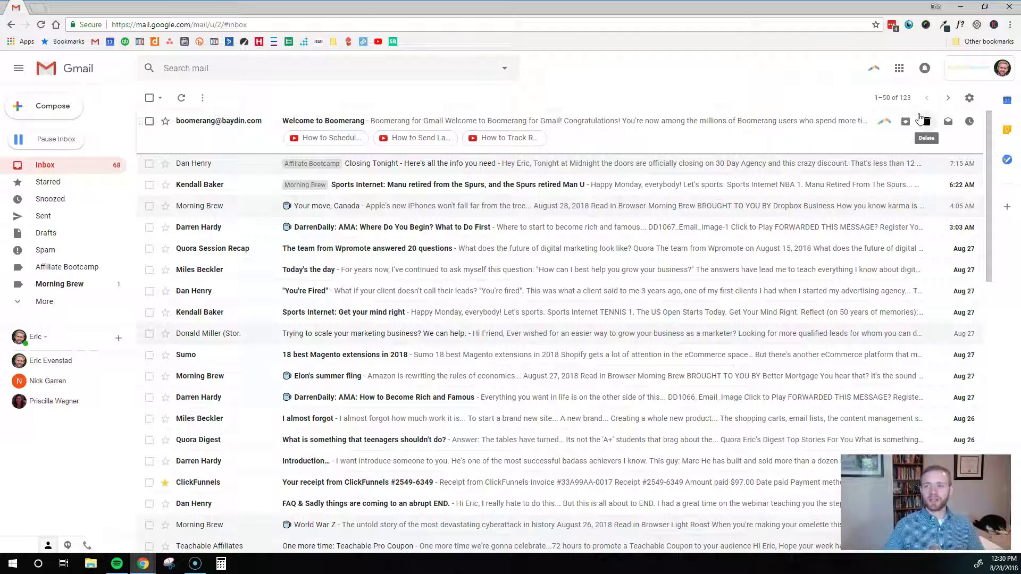
Open Gmail's full General settings and scroll down to the Vacation responder section
click(970, 99)
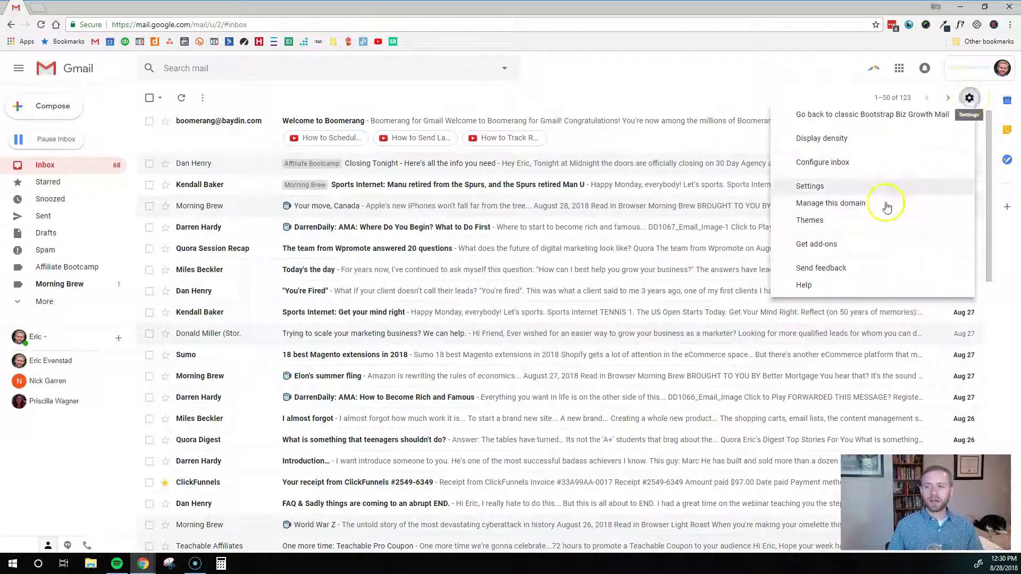
click(831, 189)
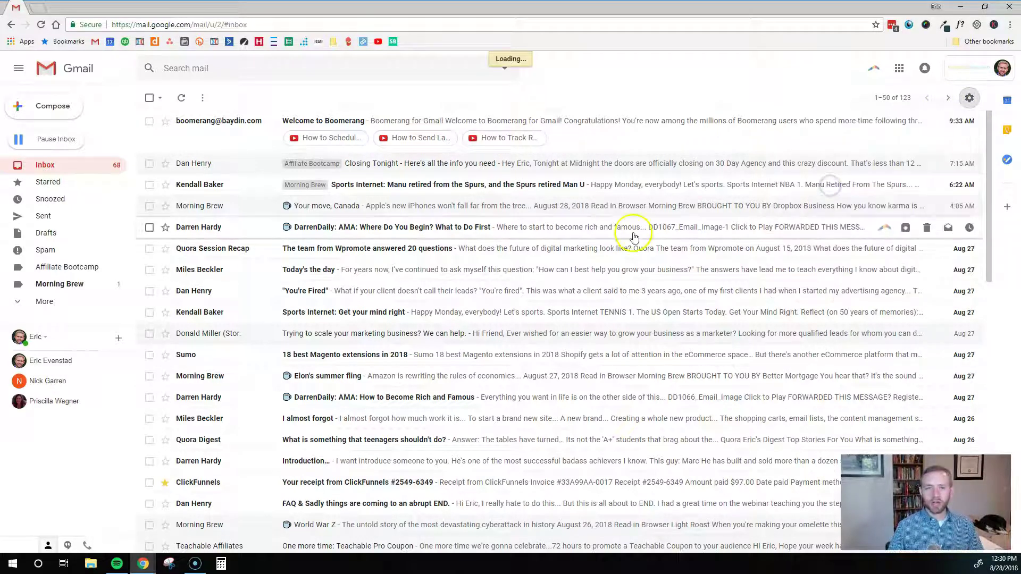
scroll(289, 331, down, 6)
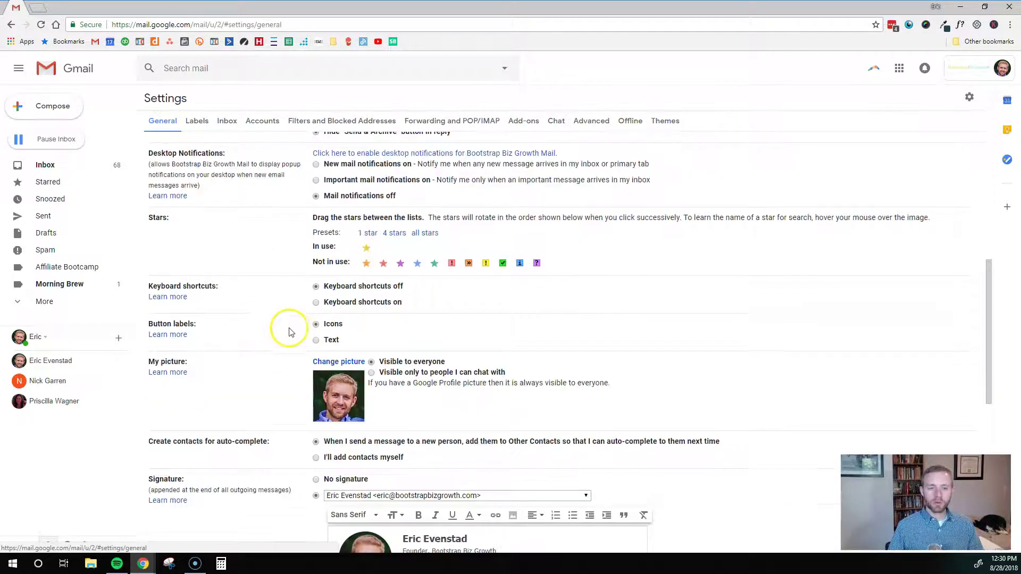
scroll(327, 303, up, 6)
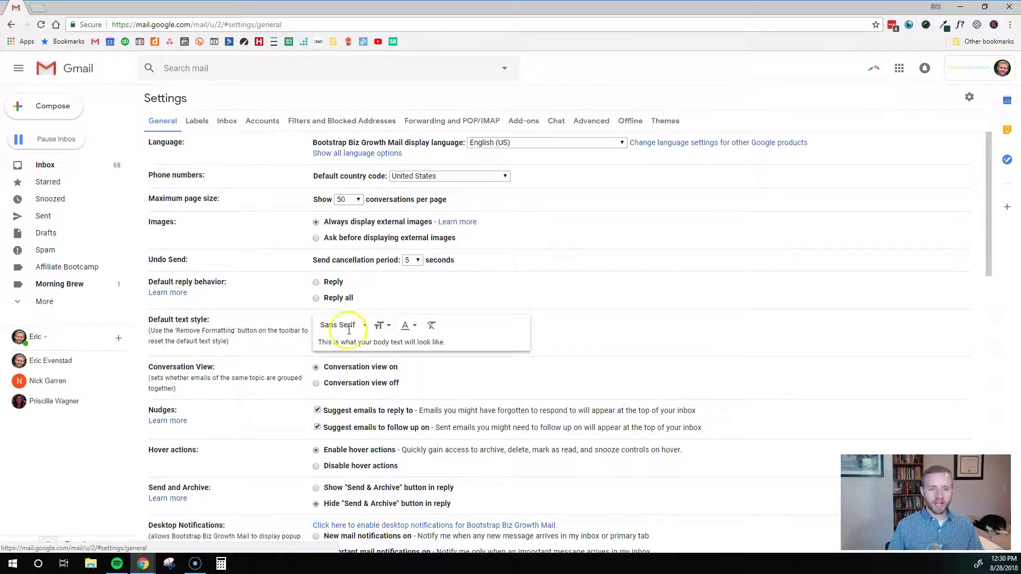
scroll(388, 366, down, 10)
scroll(387, 366, down, 2)
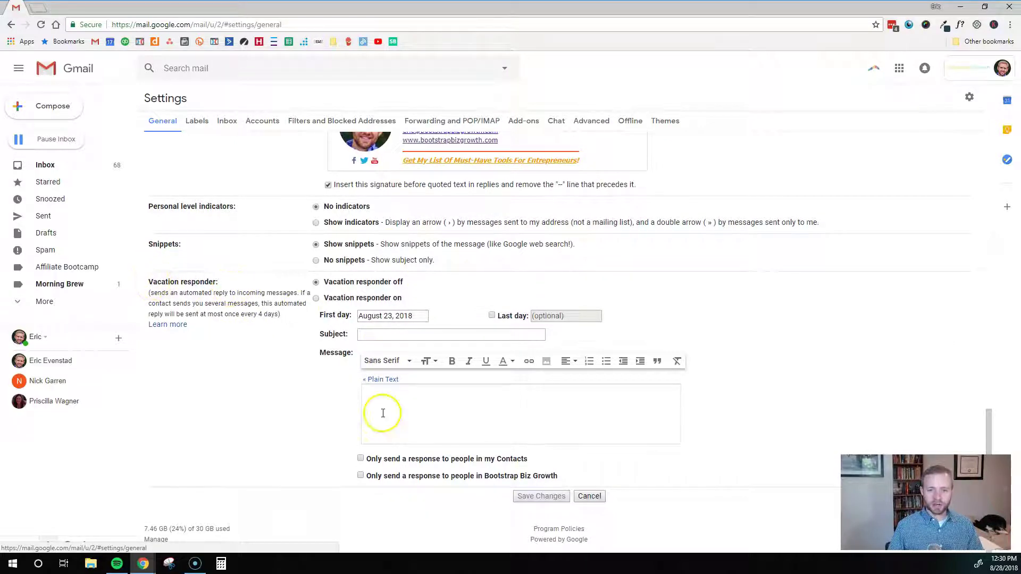
Turn the vacation responder on for August 28 to September 4, 2018, and start the message
click(316, 297)
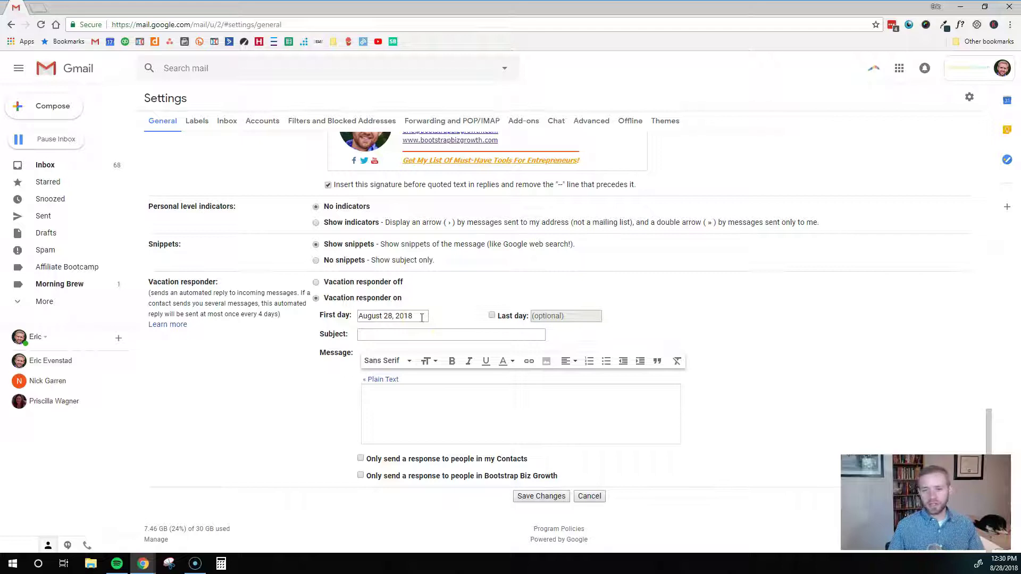
click(493, 316)
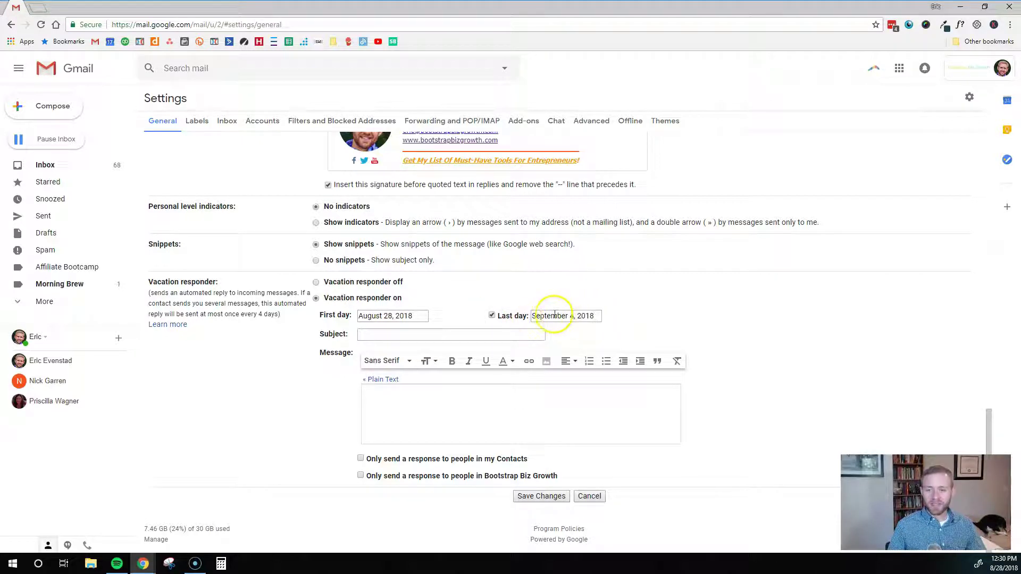
click(382, 409)
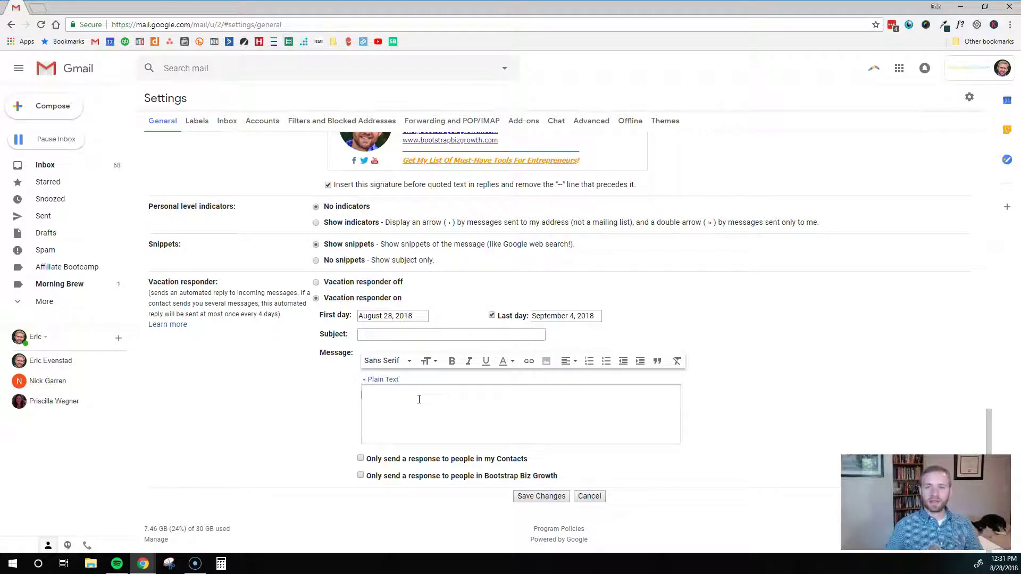
click(423, 406)
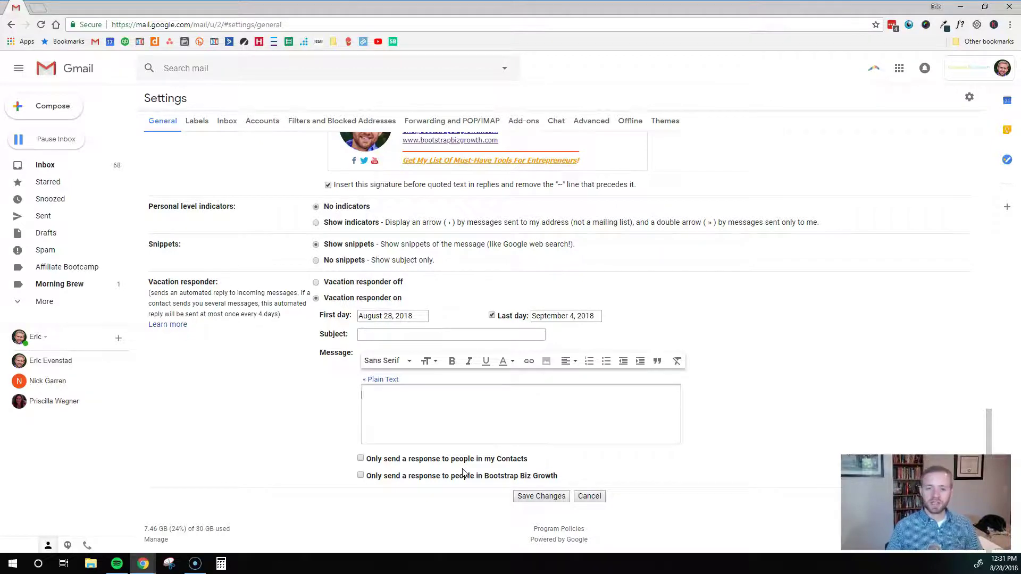
Discard the vacation changes and snooze 'Where Do You Begin? What to Do First' until later today
click(75, 164)
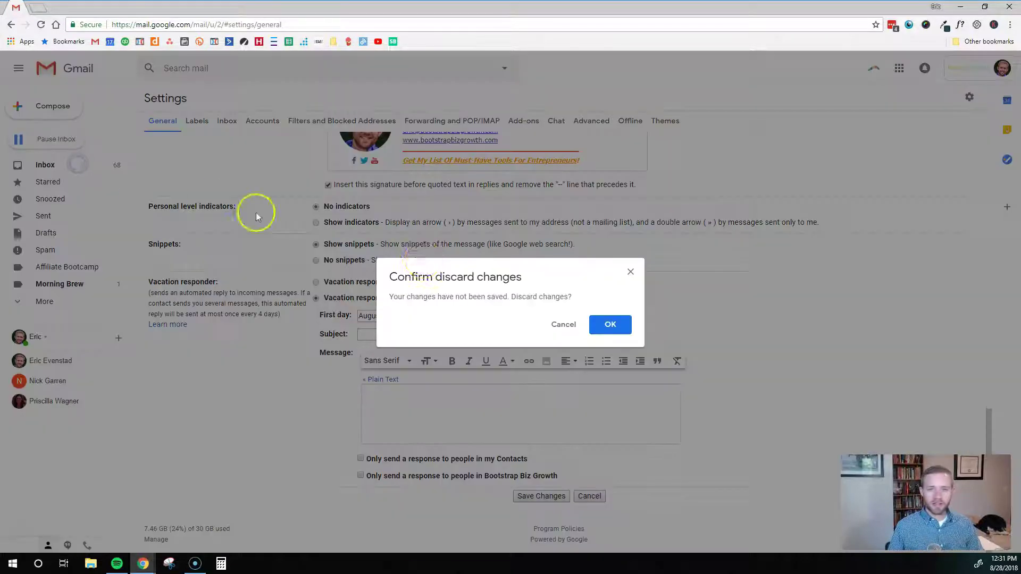
click(603, 324)
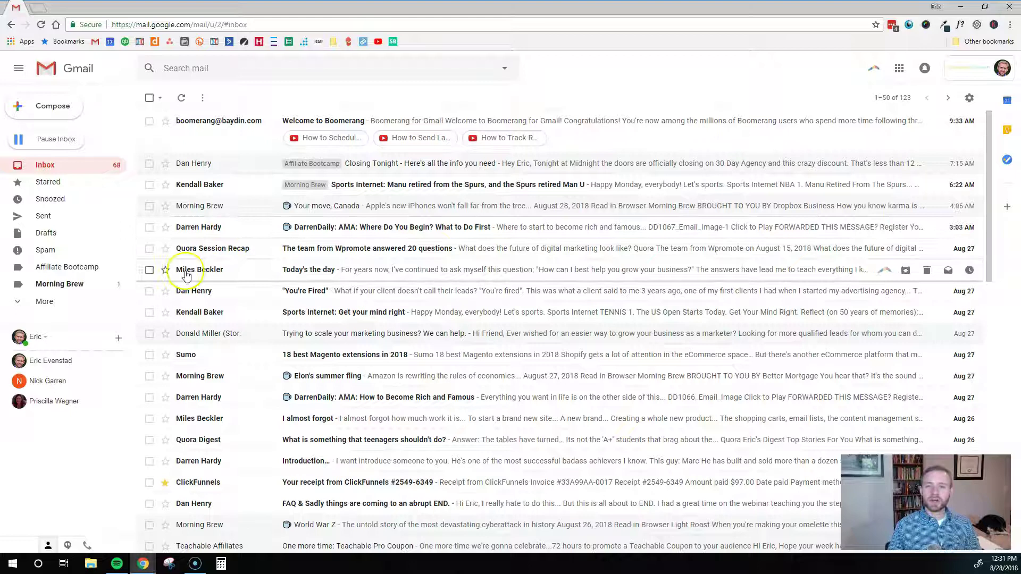
mouse_move(187, 274)
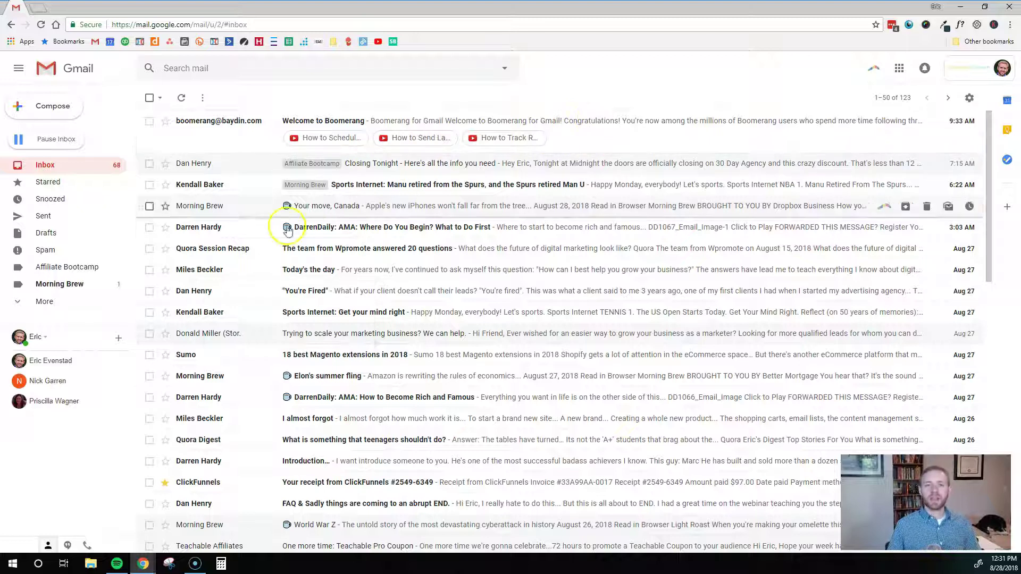
click(149, 228)
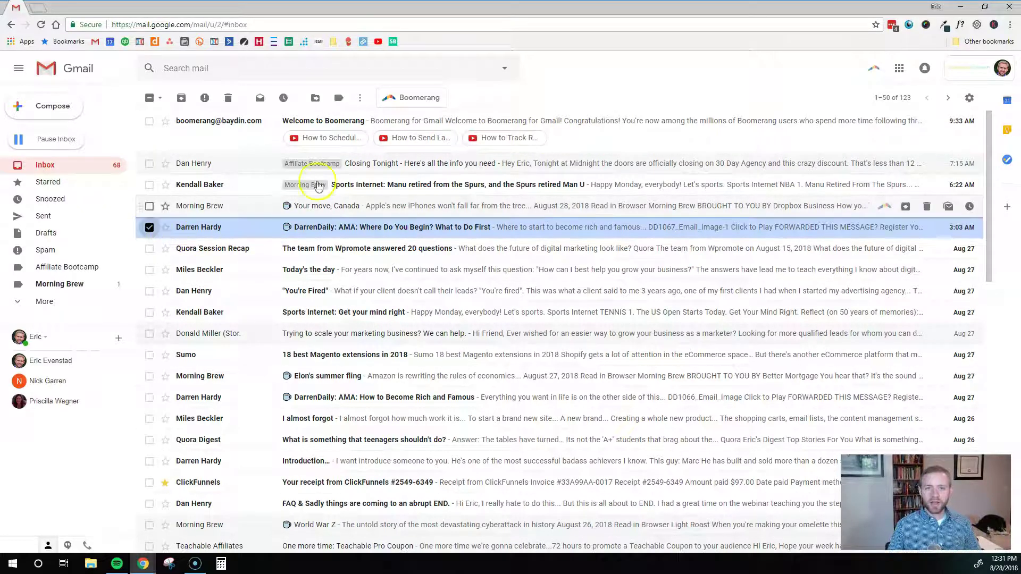
click(284, 99)
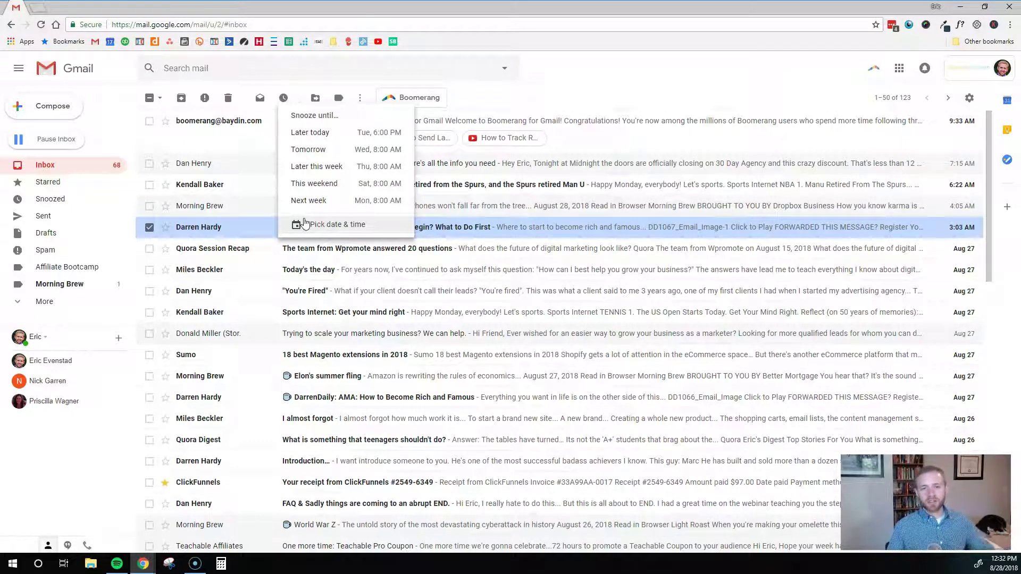
click(297, 139)
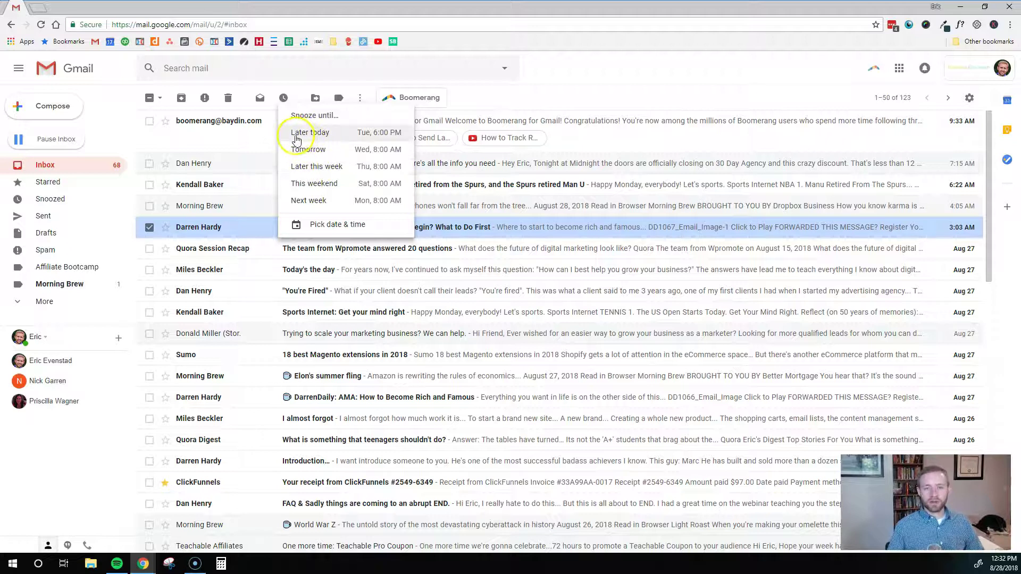
click(383, 136)
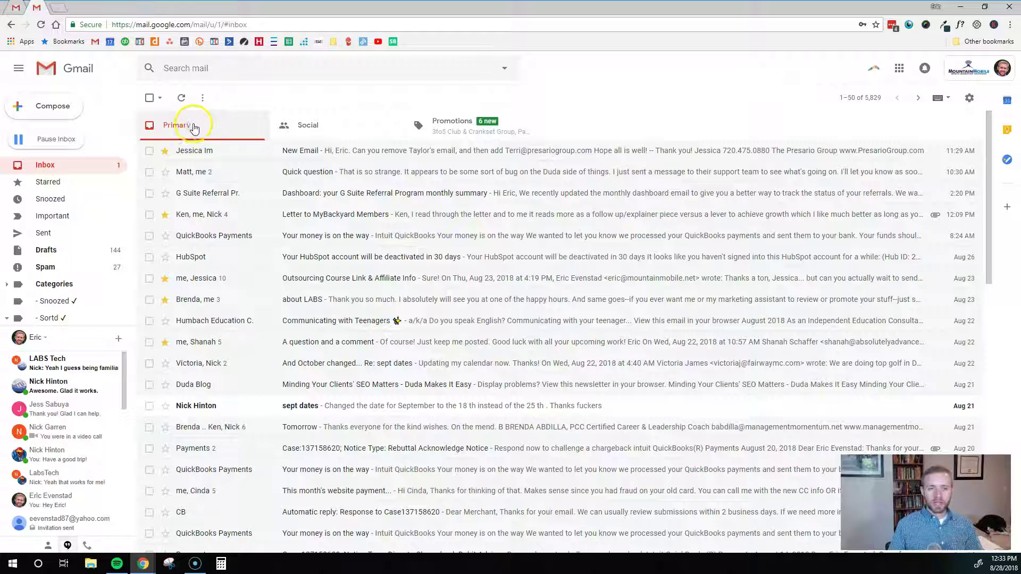
Browse the Primary, Promotions and Social categories of the inbox
click(194, 128)
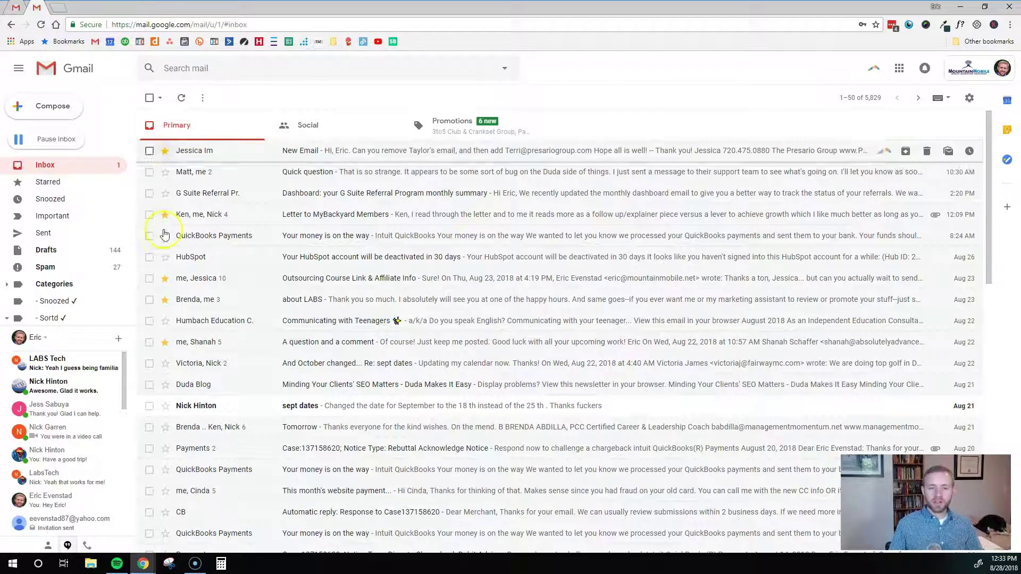
scroll(184, 463, down, 4)
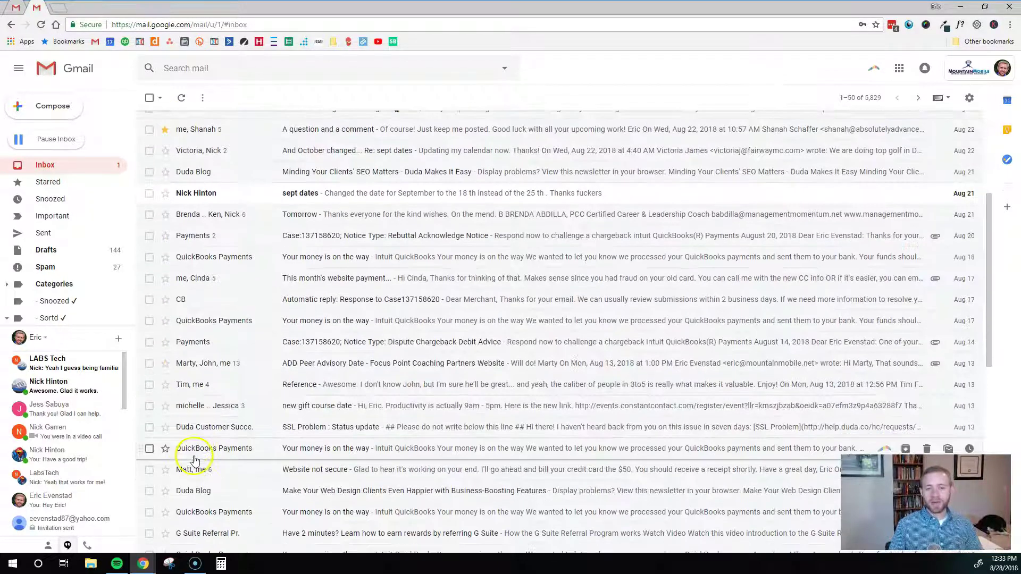
scroll(202, 447, up, 4)
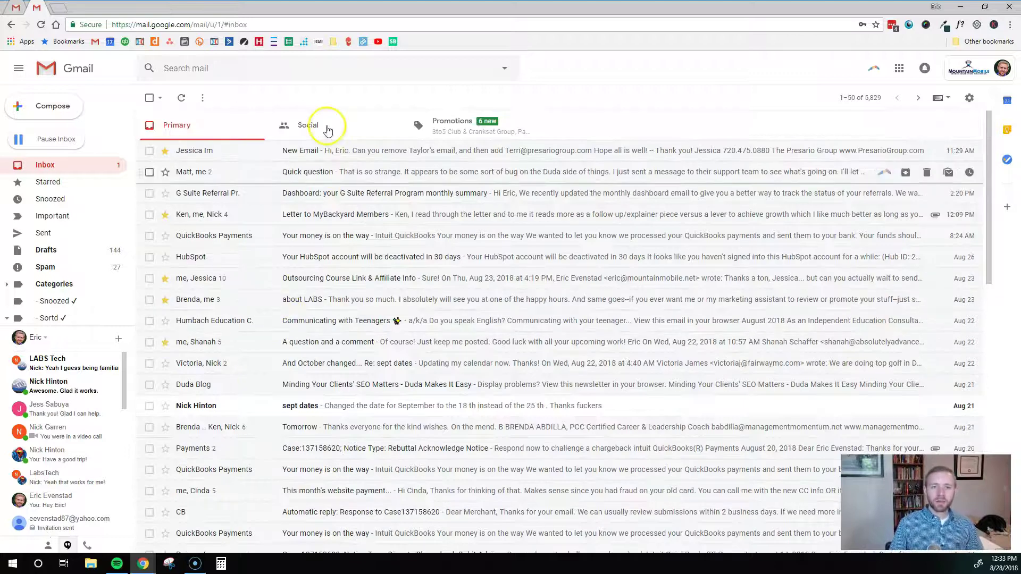
click(442, 127)
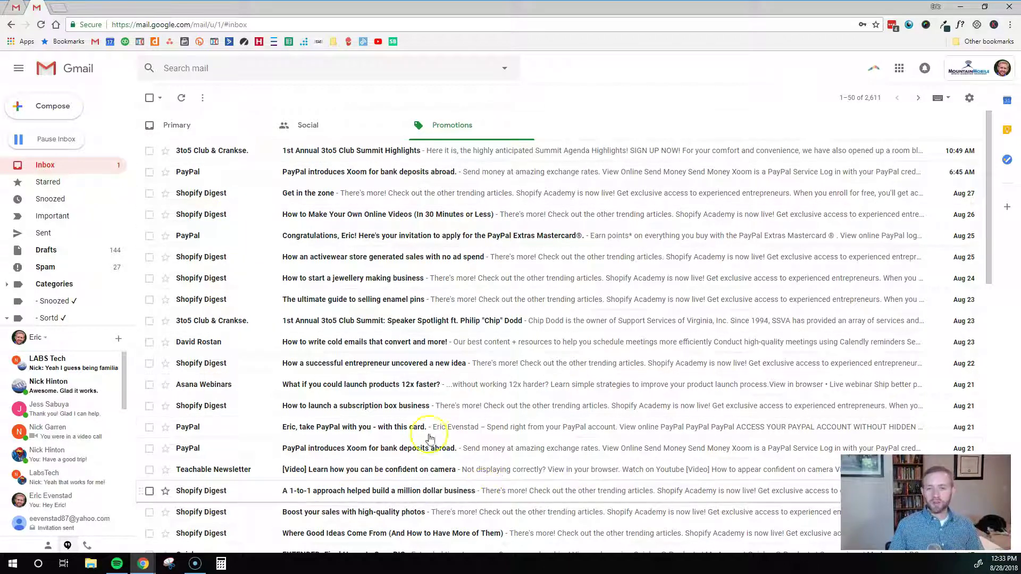
click(349, 130)
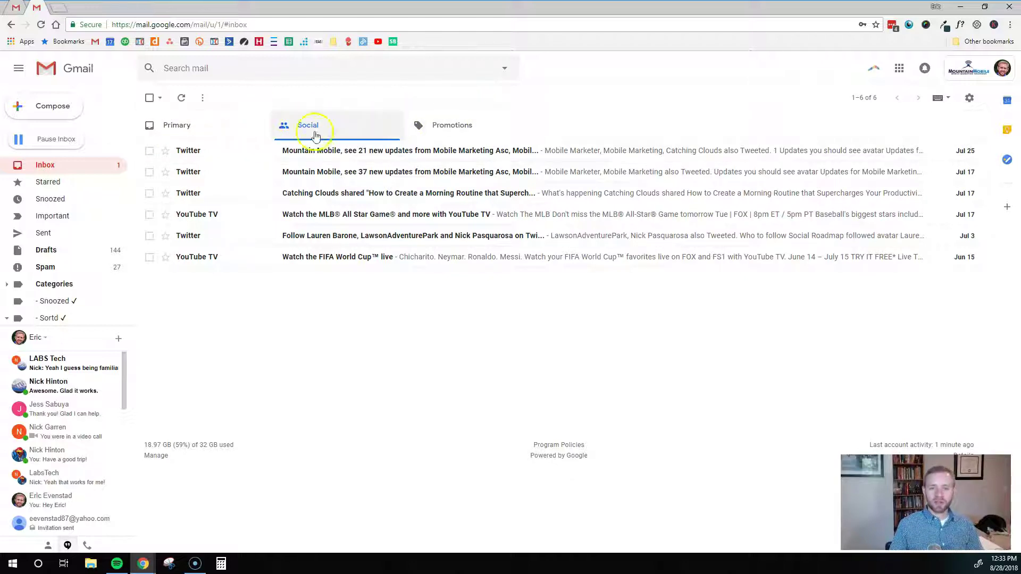
click(224, 118)
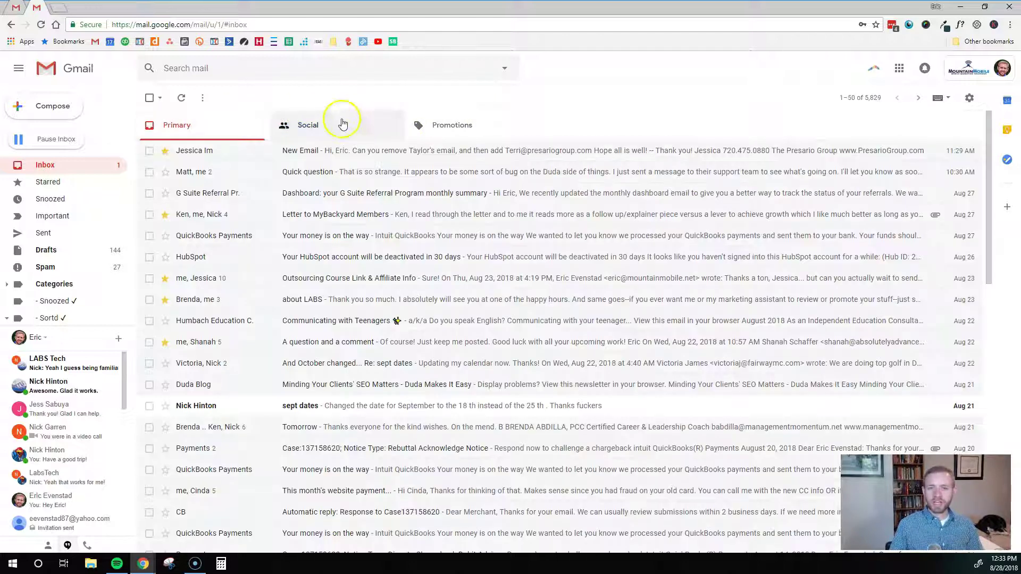
Move all six Social emails to Trash
click(342, 122)
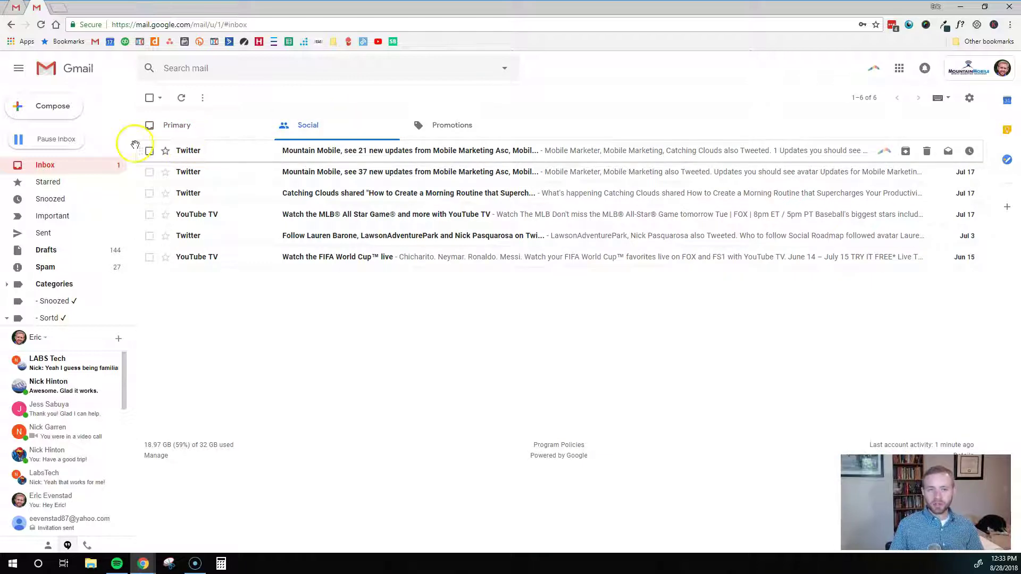
click(149, 98)
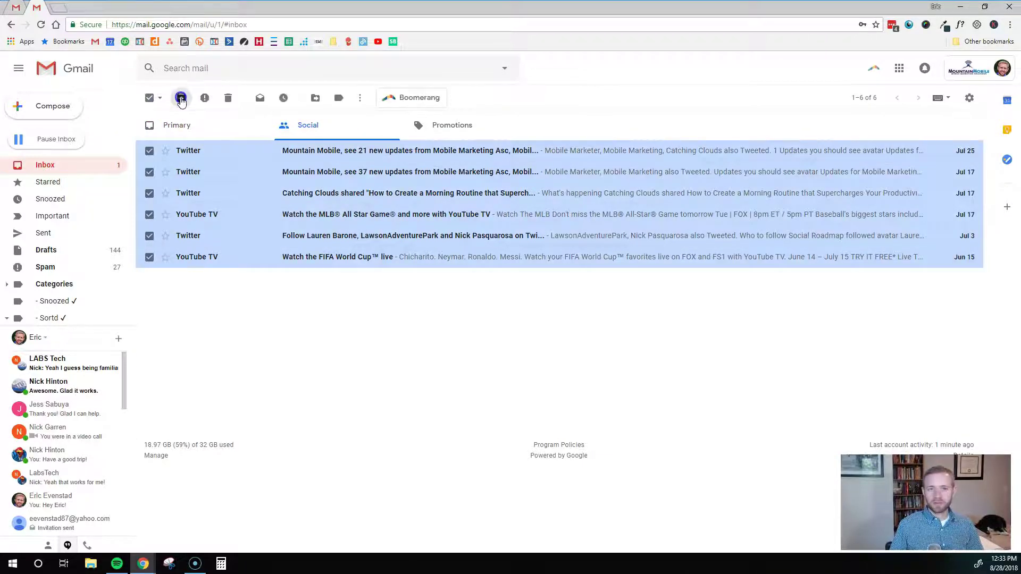
click(227, 99)
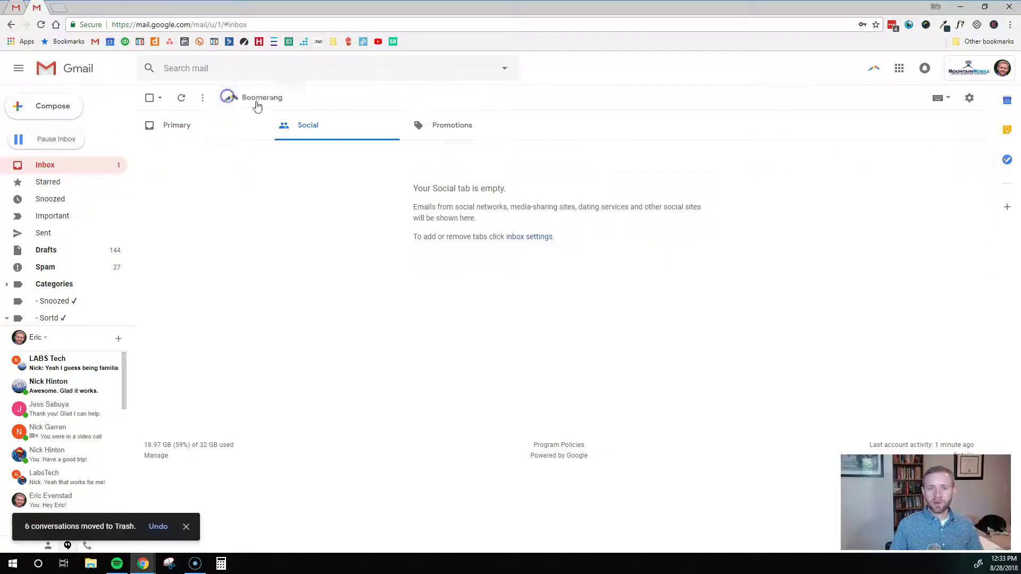
Scroll through Promotions and Primary mail, then switch to the other Gmail account's tab
click(454, 130)
scroll(363, 239, down, 8)
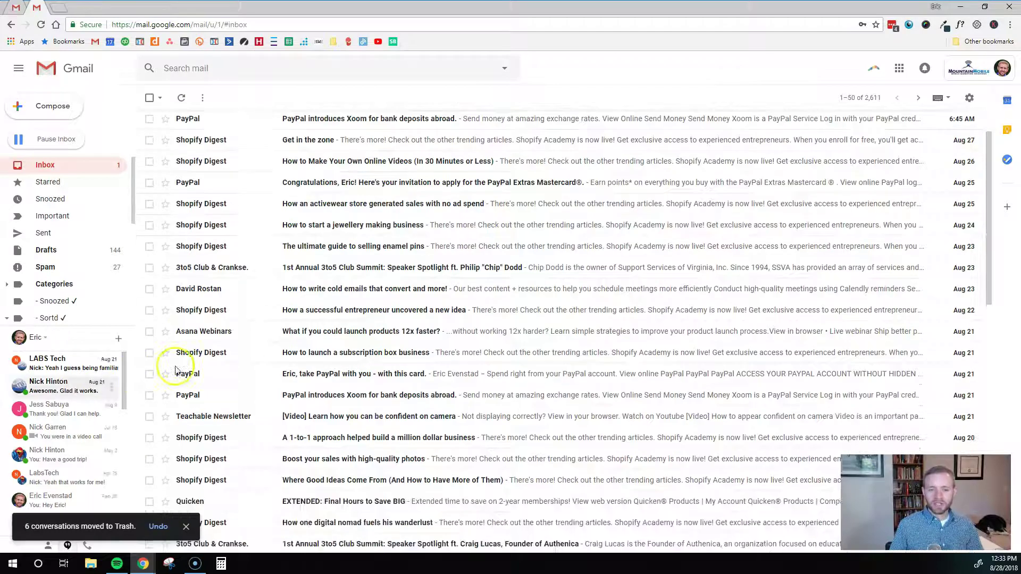
scroll(386, 307, down, 2)
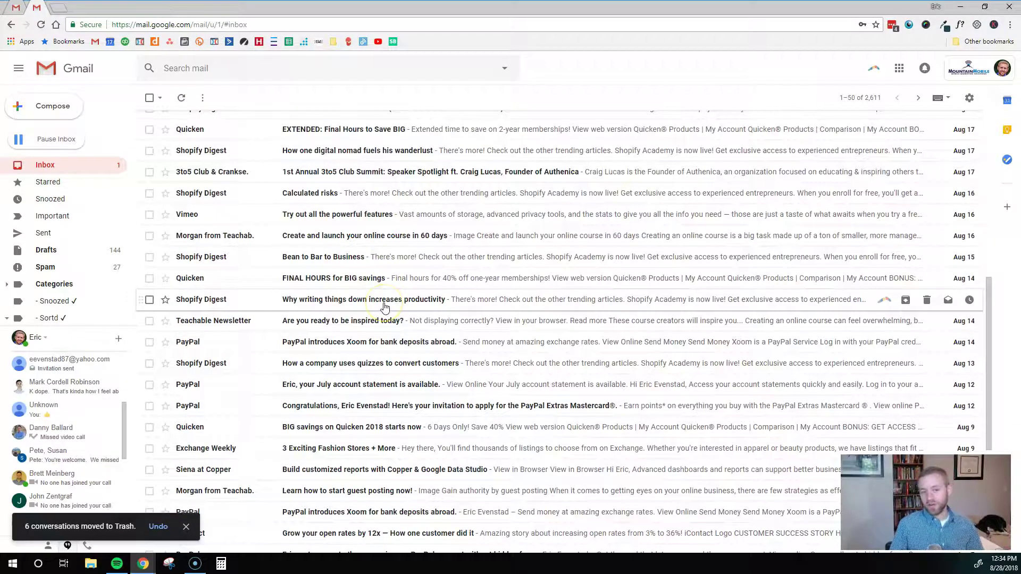
scroll(312, 409, up, 10)
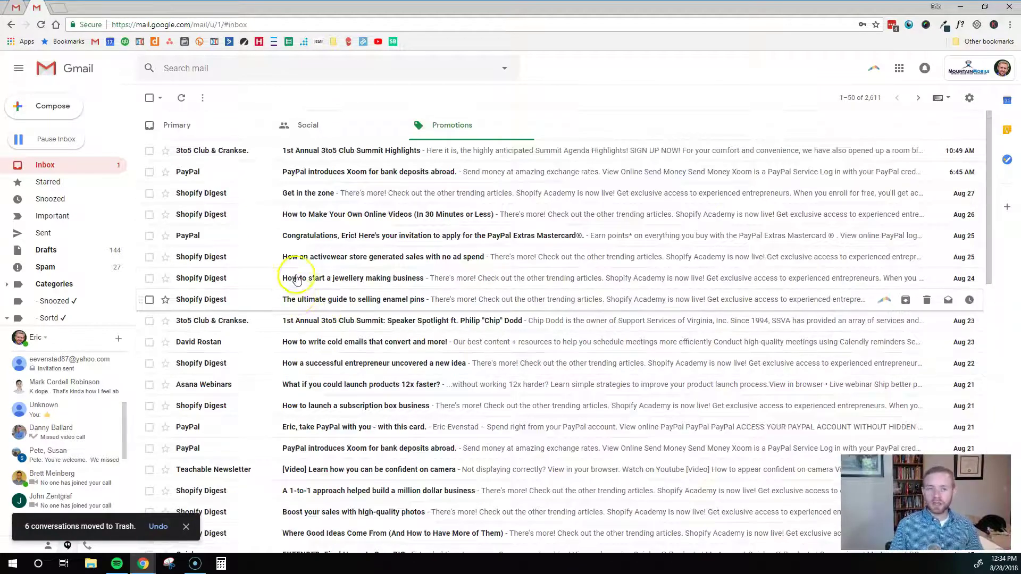
click(195, 125)
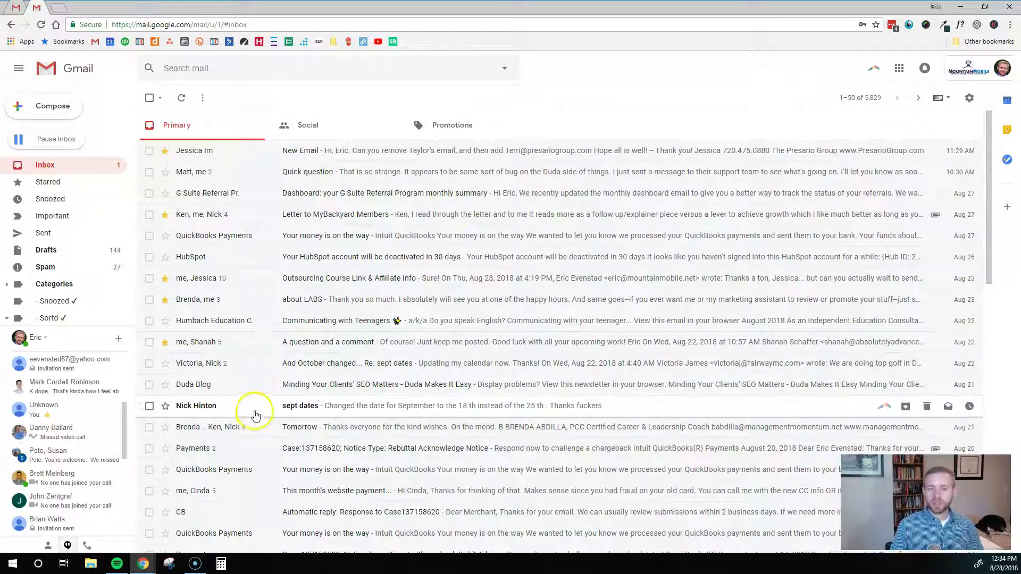
scroll(433, 440, down, 3)
scroll(345, 278, up, 3)
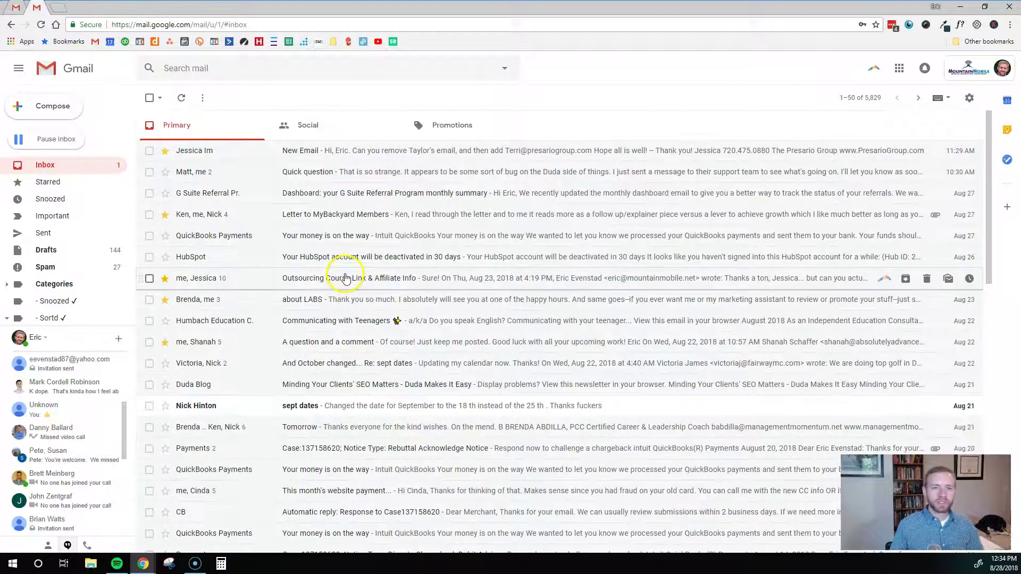
key(ctrl+Tab)
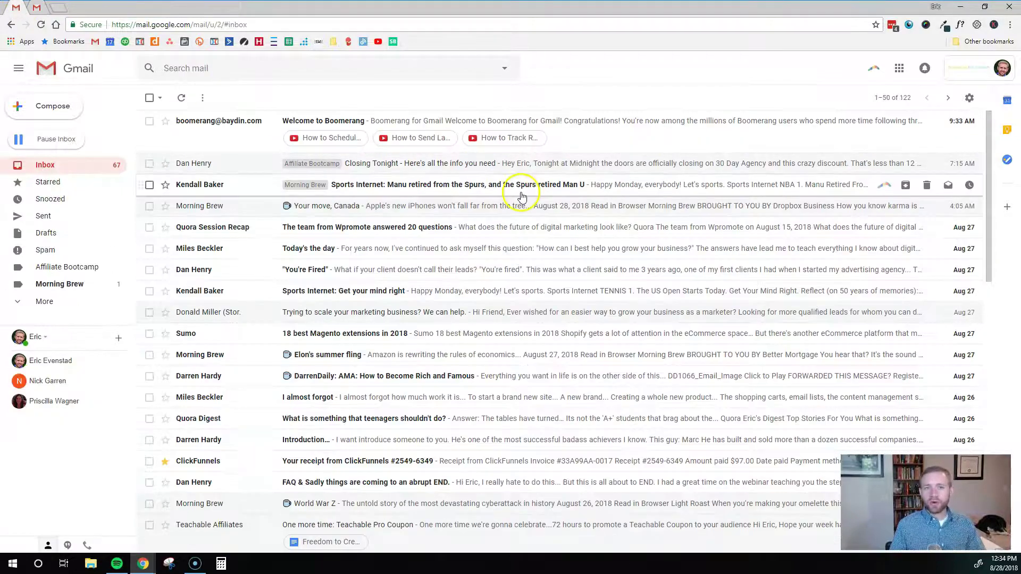
Add Social, Updates and Forums inbox categories in Inbox settings, save, and return to the inbox
click(973, 100)
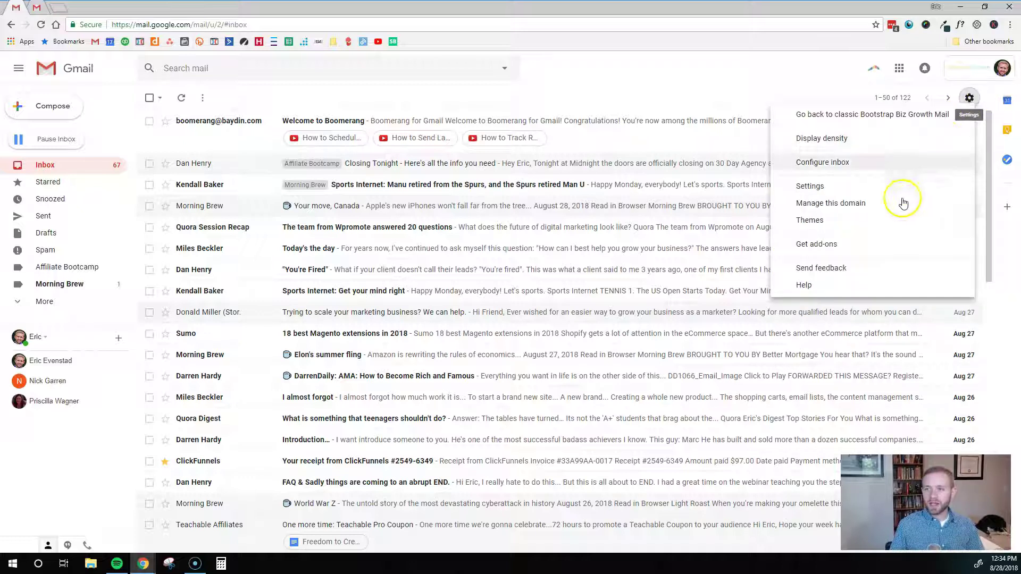
click(830, 188)
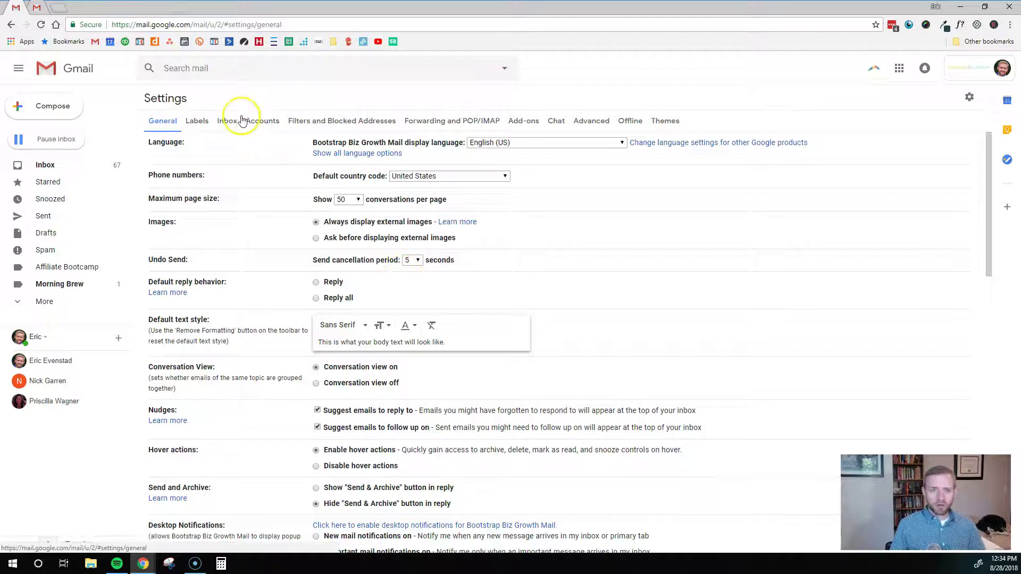
click(228, 120)
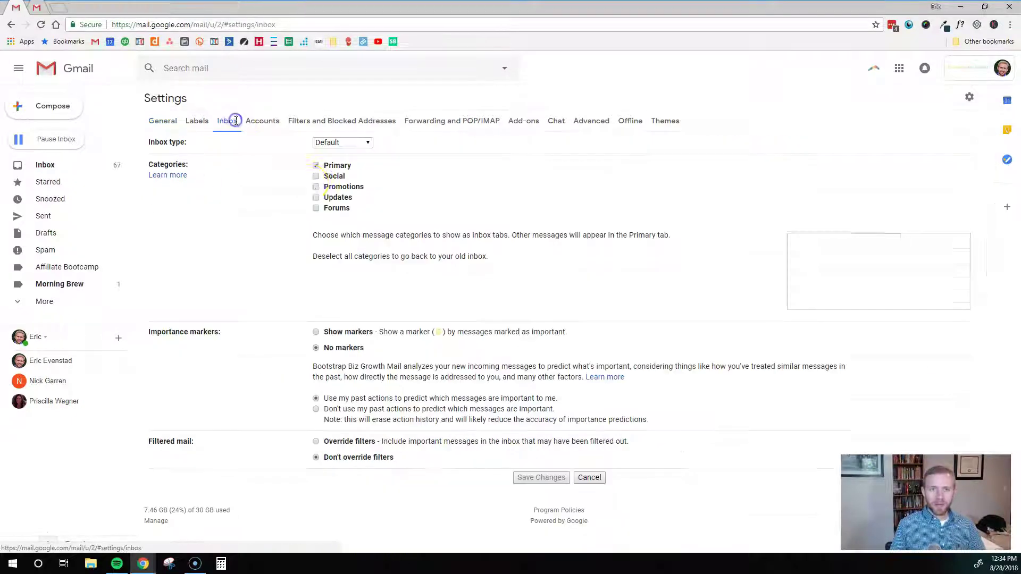
click(317, 199)
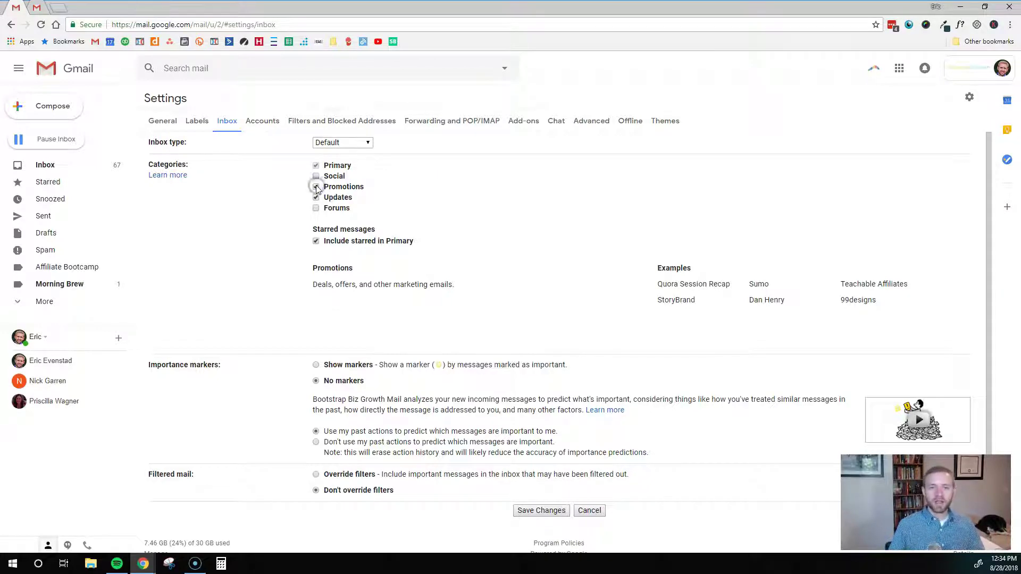
click(316, 176)
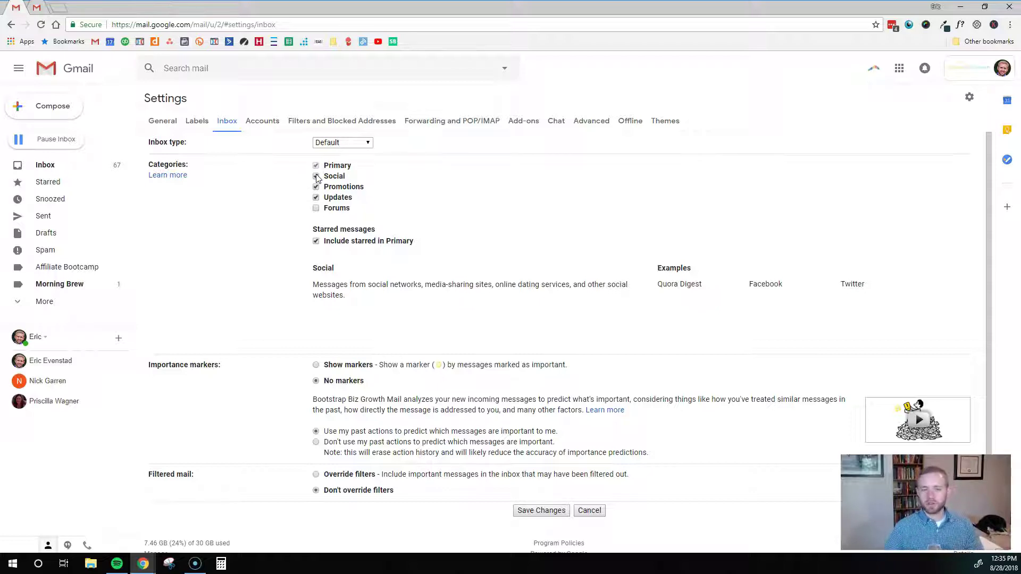
click(316, 208)
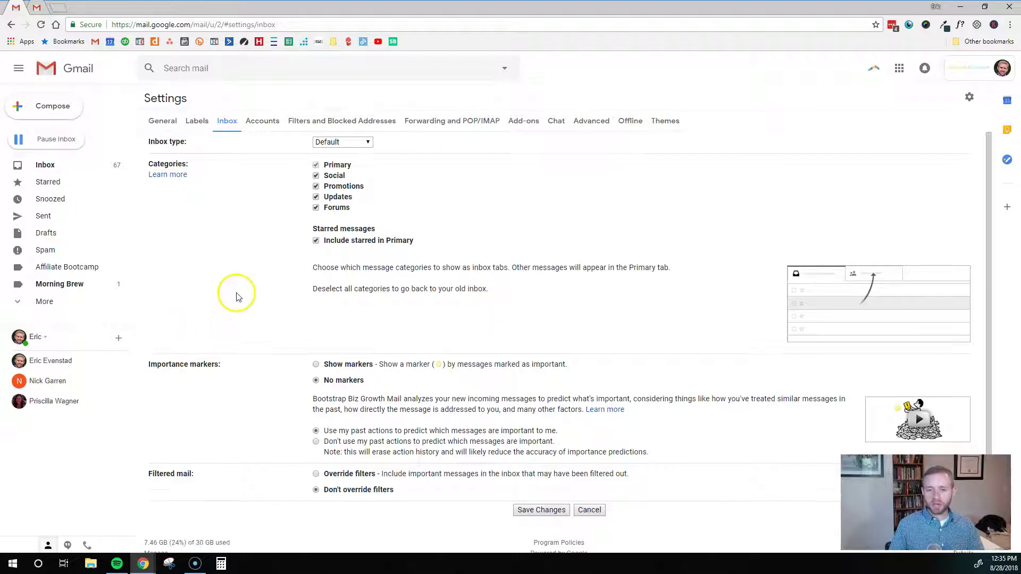
scroll(367, 393, down, 1)
click(532, 496)
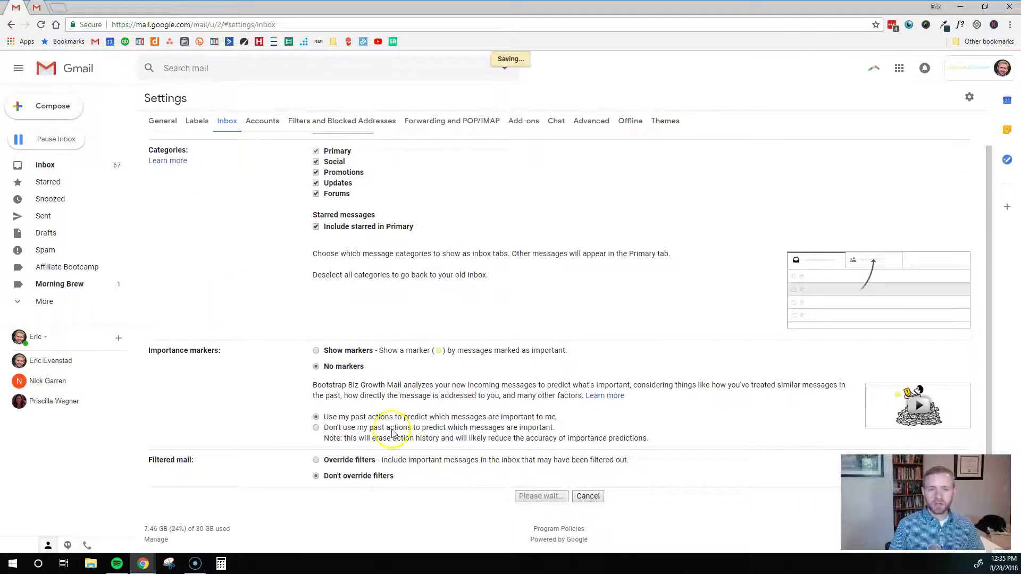
click(48, 165)
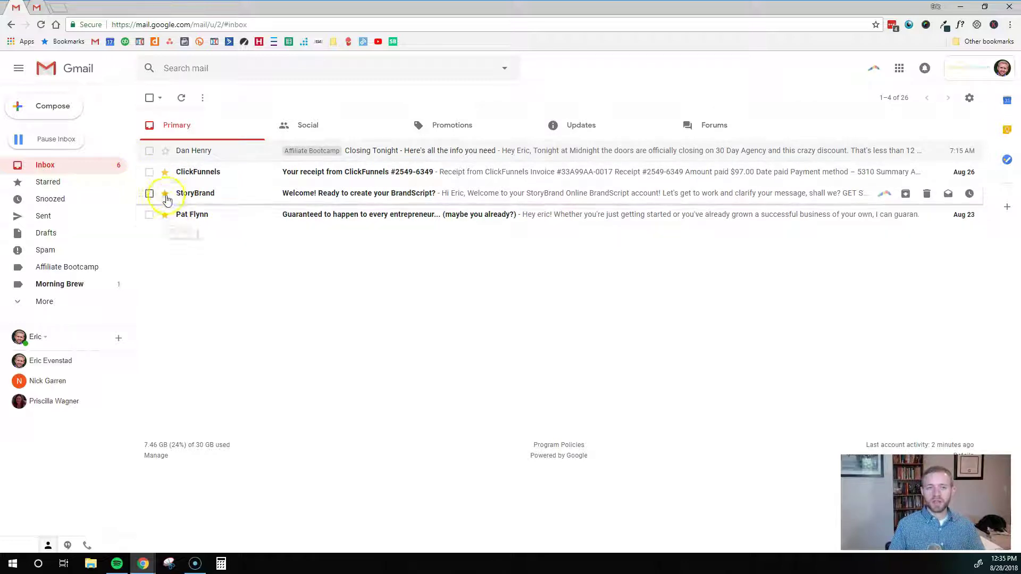
Move all eight Social messages to Trash
click(317, 119)
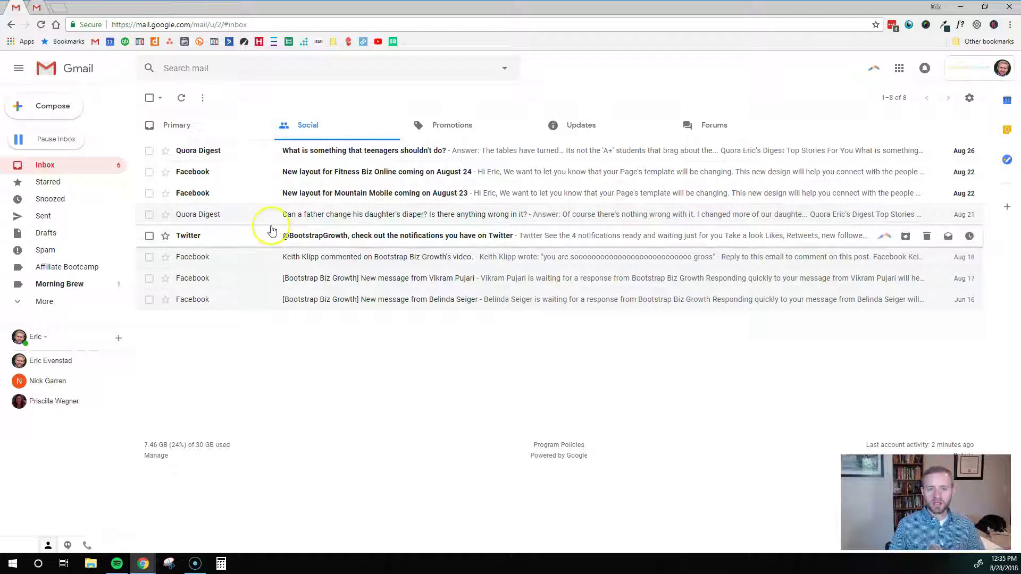
click(150, 98)
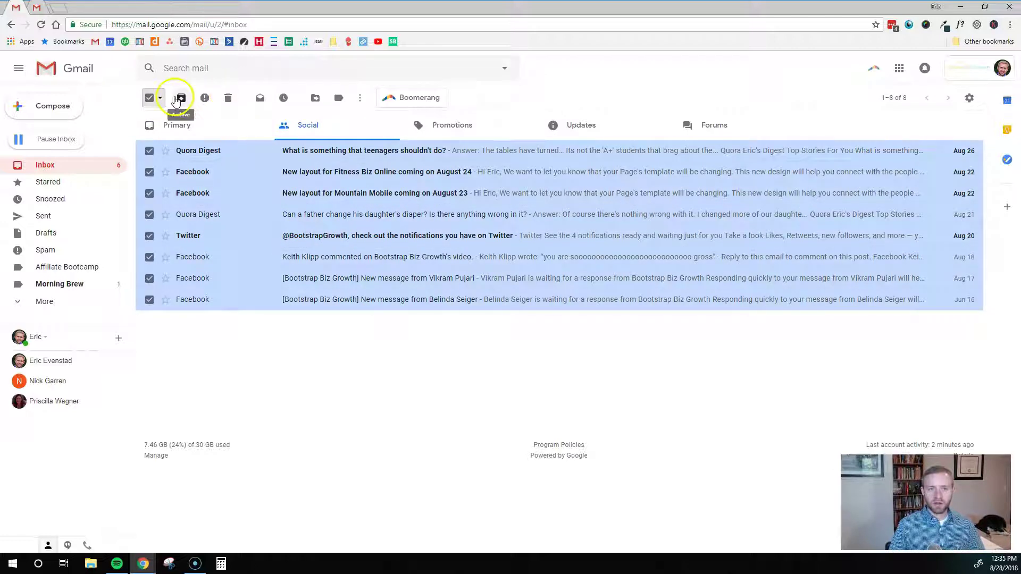
click(228, 98)
Check the Promotions, Updates and Forums tabs, then return to Primary
click(436, 128)
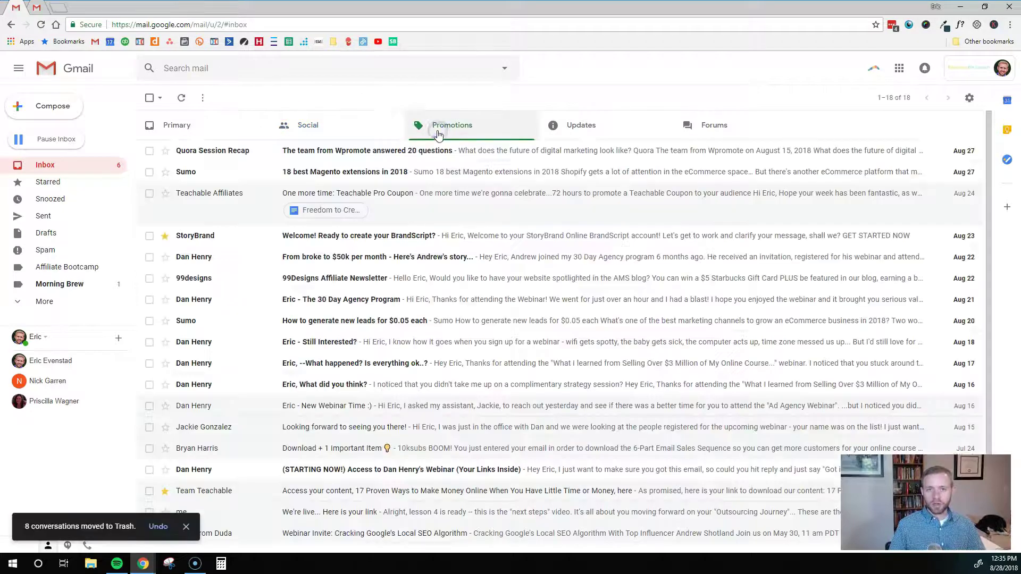
click(590, 131)
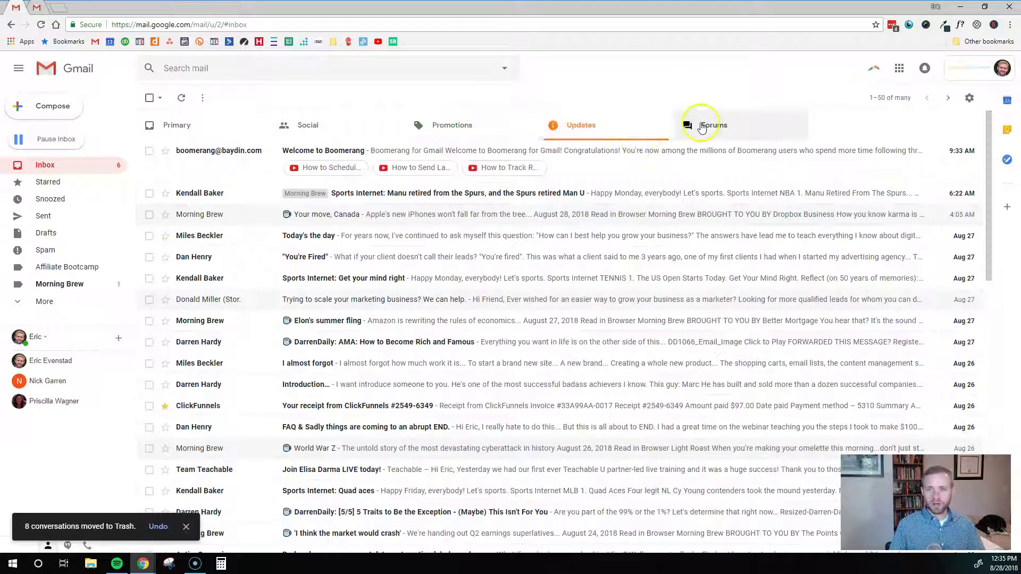
click(689, 127)
click(152, 127)
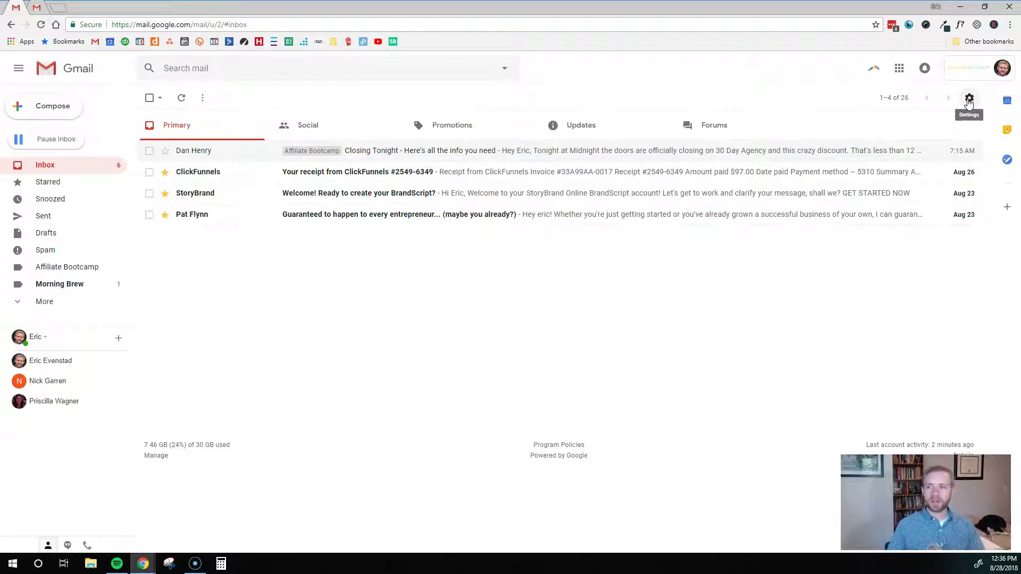
Open the Offline section of Gmail settings
click(969, 99)
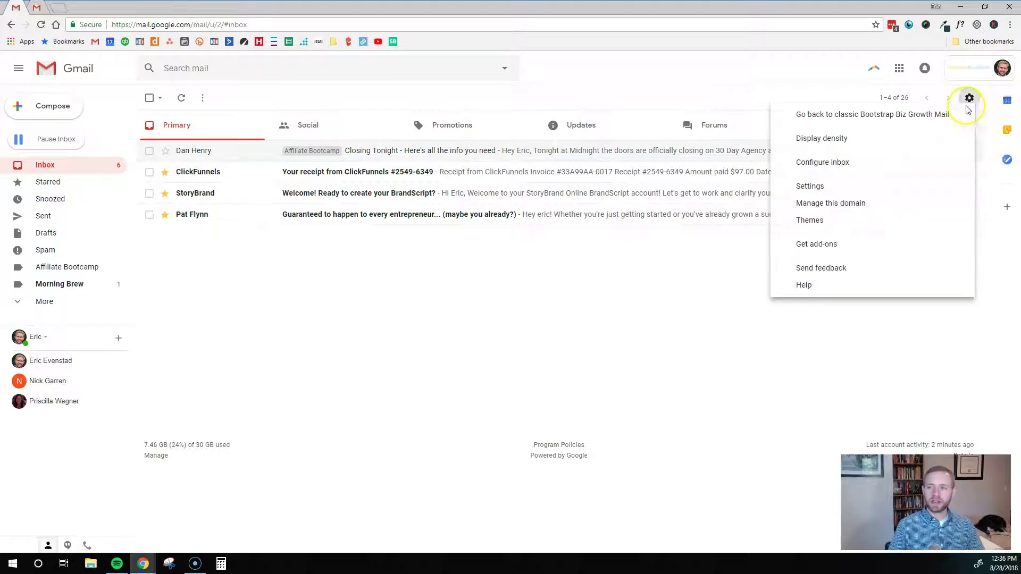
click(849, 186)
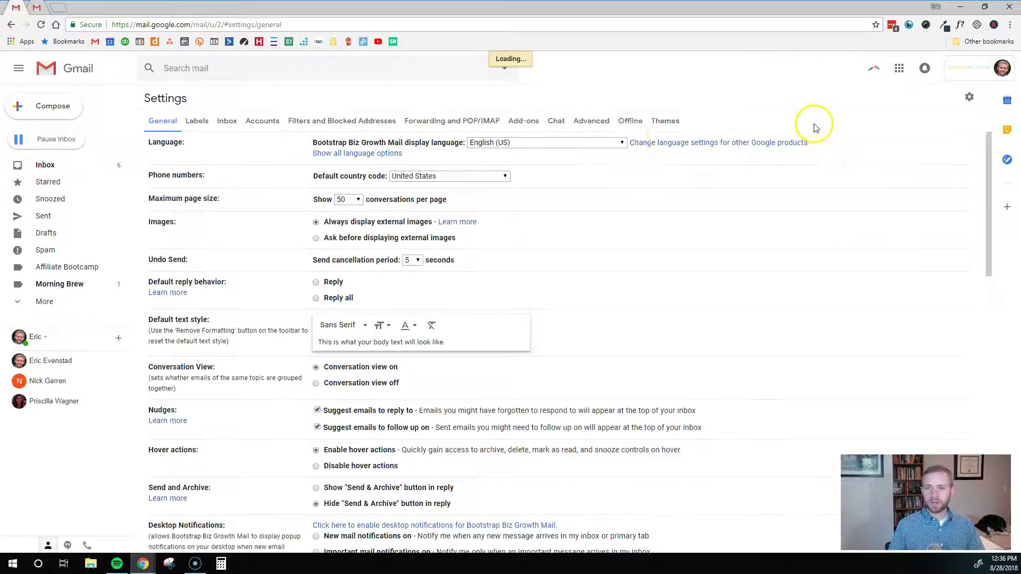
click(631, 122)
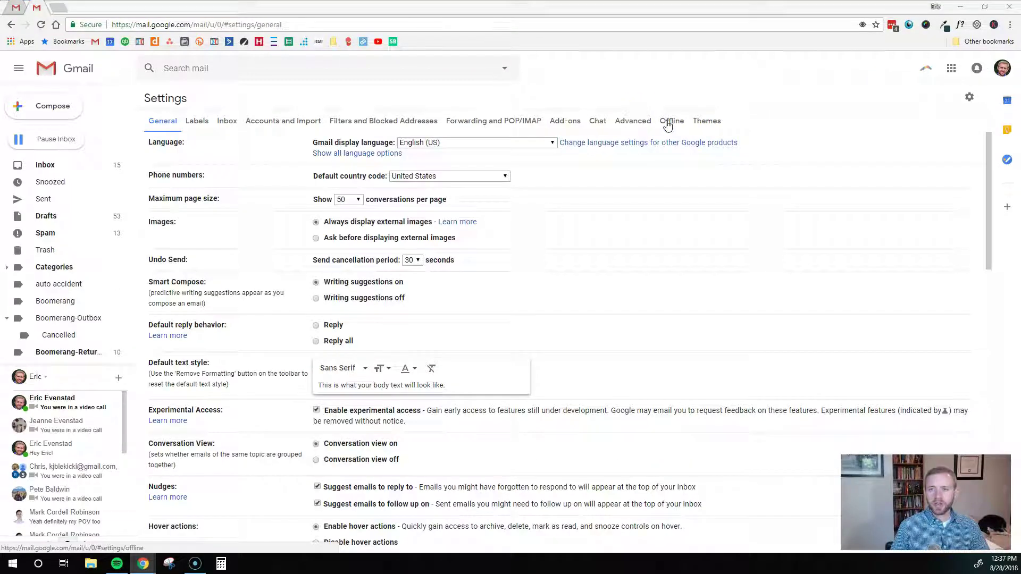
click(667, 121)
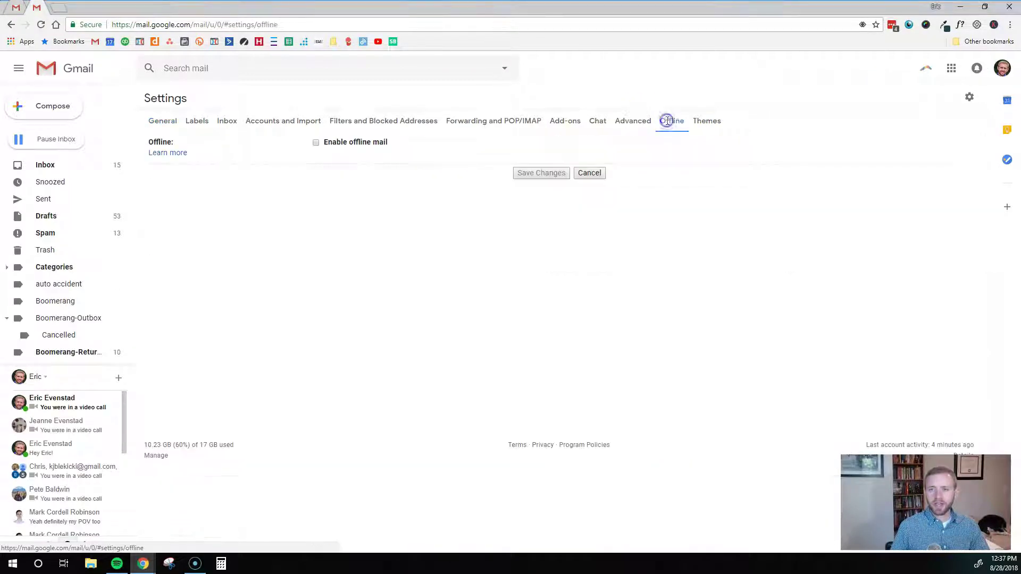
Enable offline mail storing 30 days with attachments and keep offline data after logout
click(316, 144)
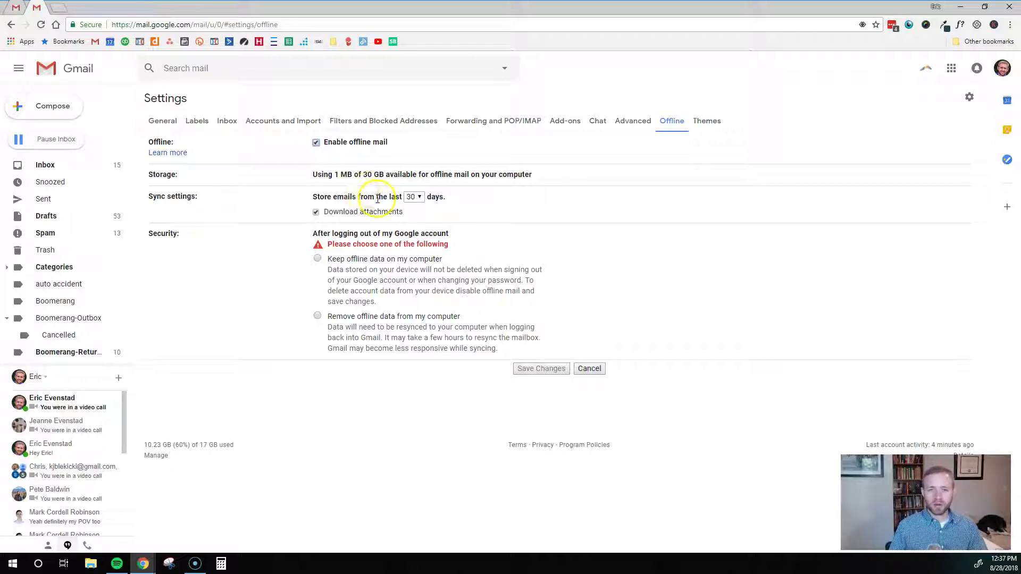
click(414, 197)
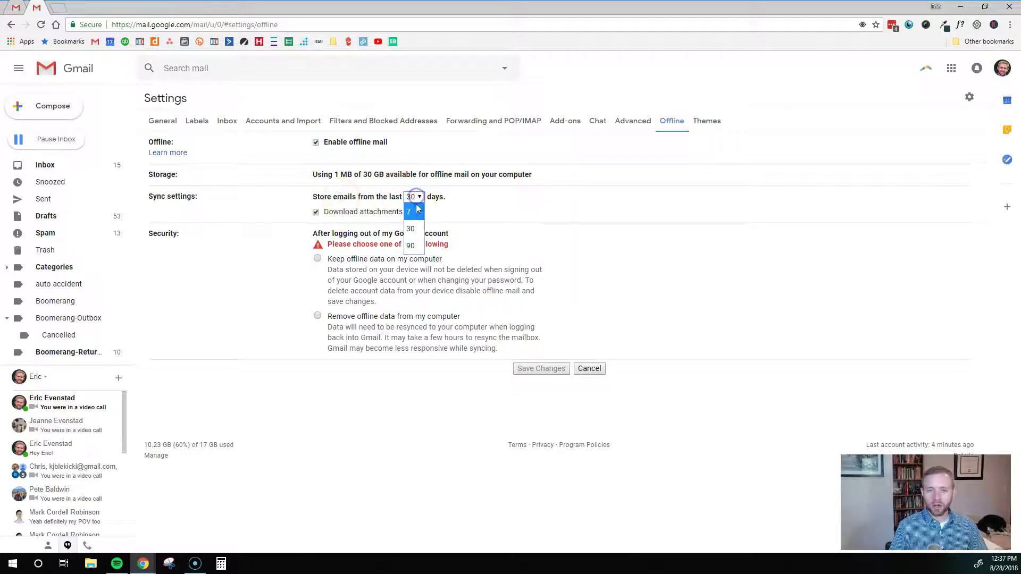
click(410, 230)
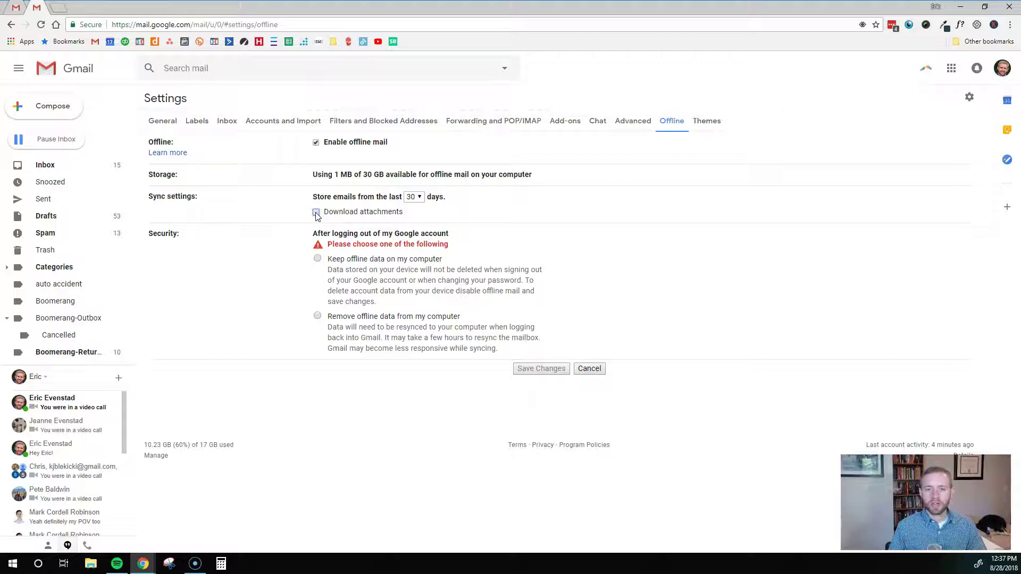
click(316, 212)
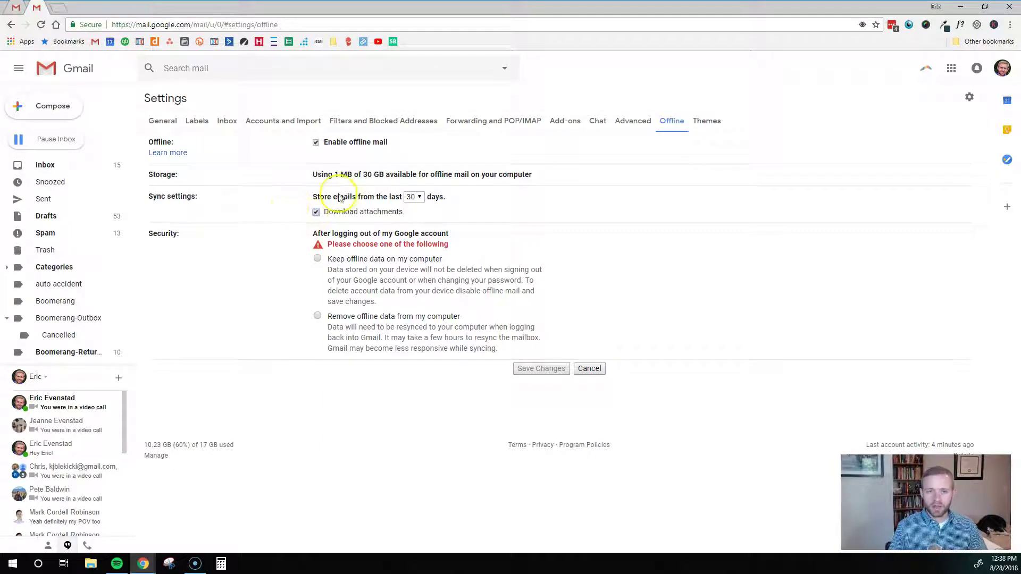
click(316, 260)
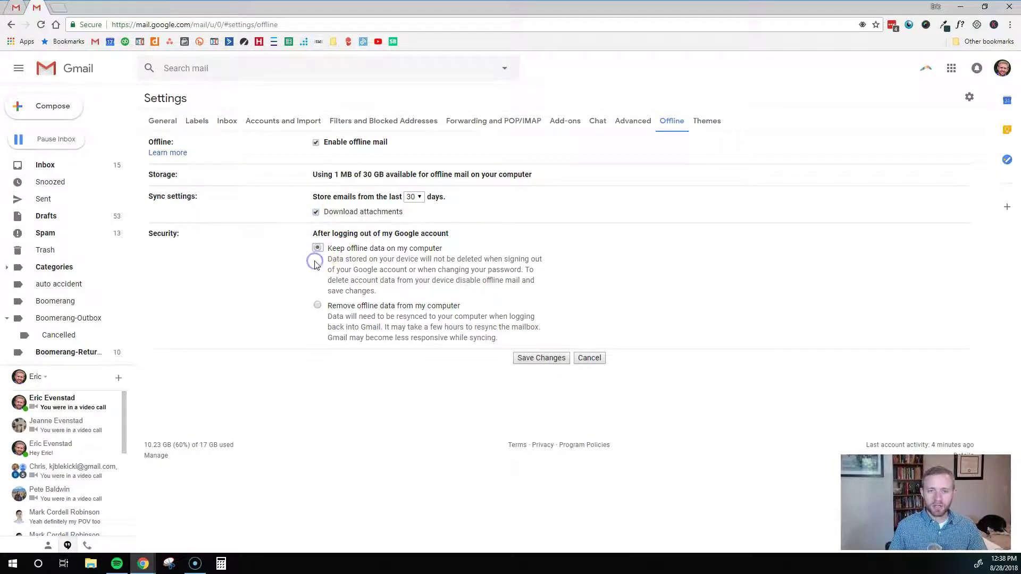
click(363, 198)
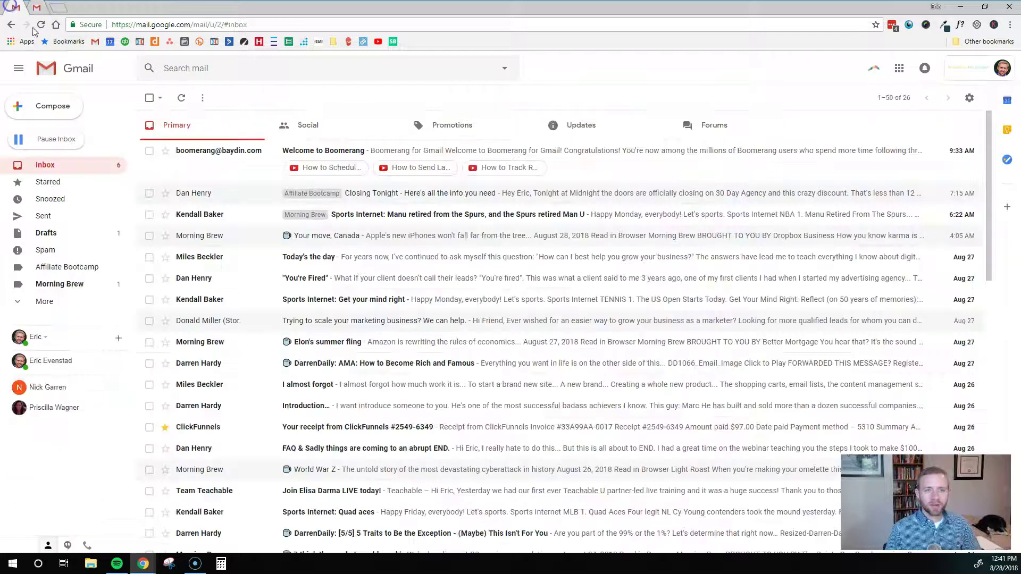
click(240, 289)
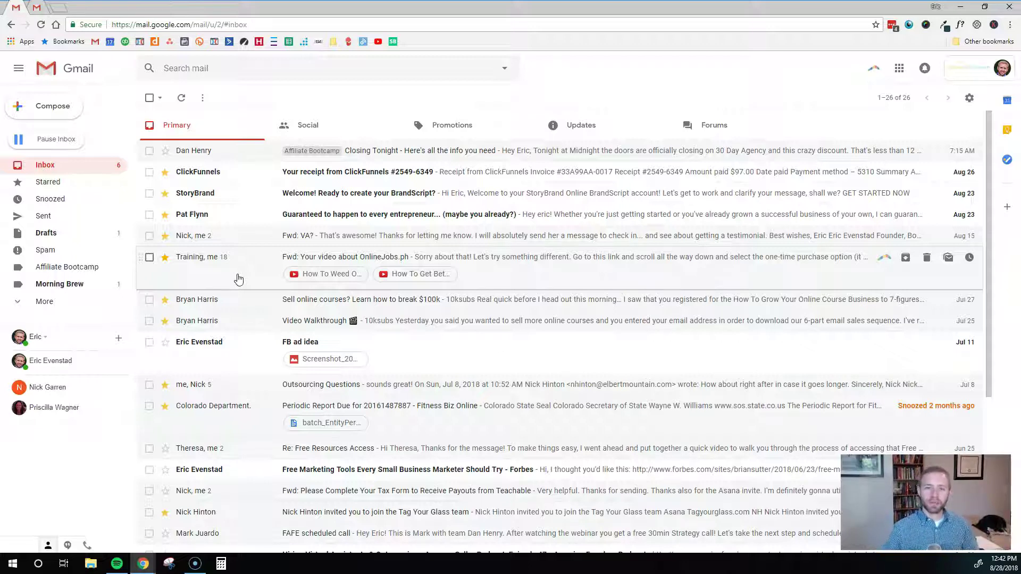
Compose a new message with the 'Congratulations on finishing your website!' canned response and select its body
click(56, 106)
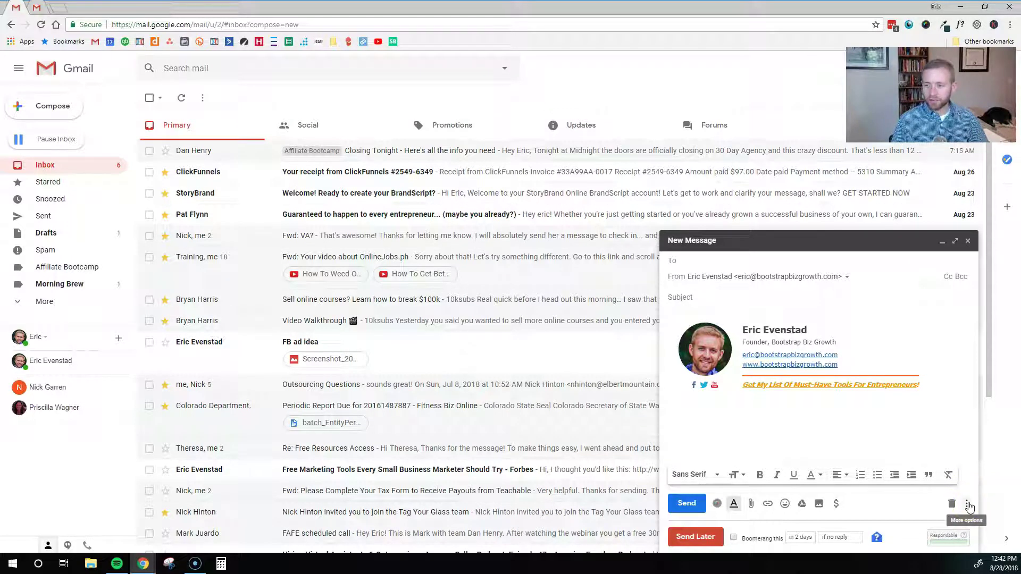
click(969, 504)
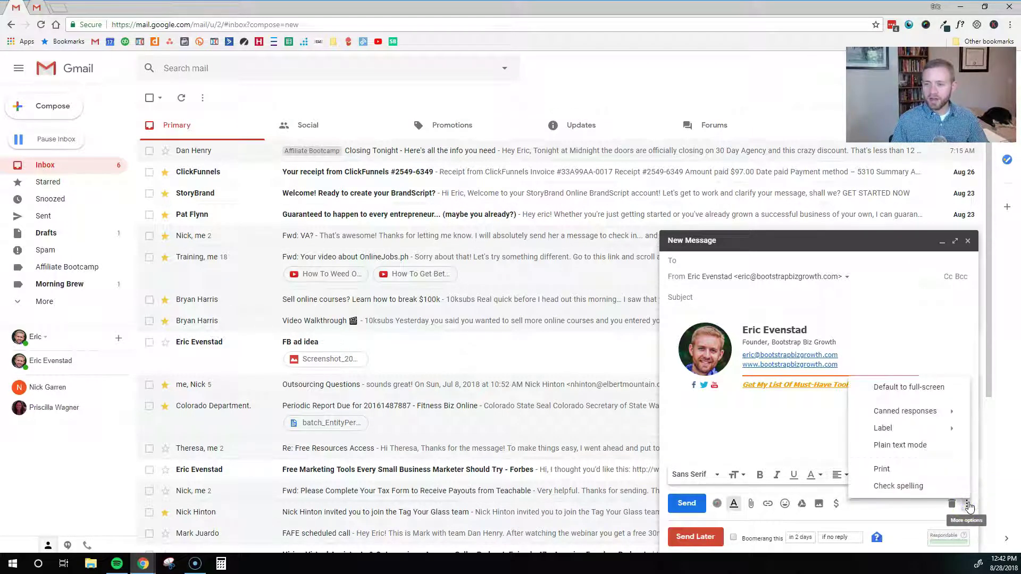
click(939, 419)
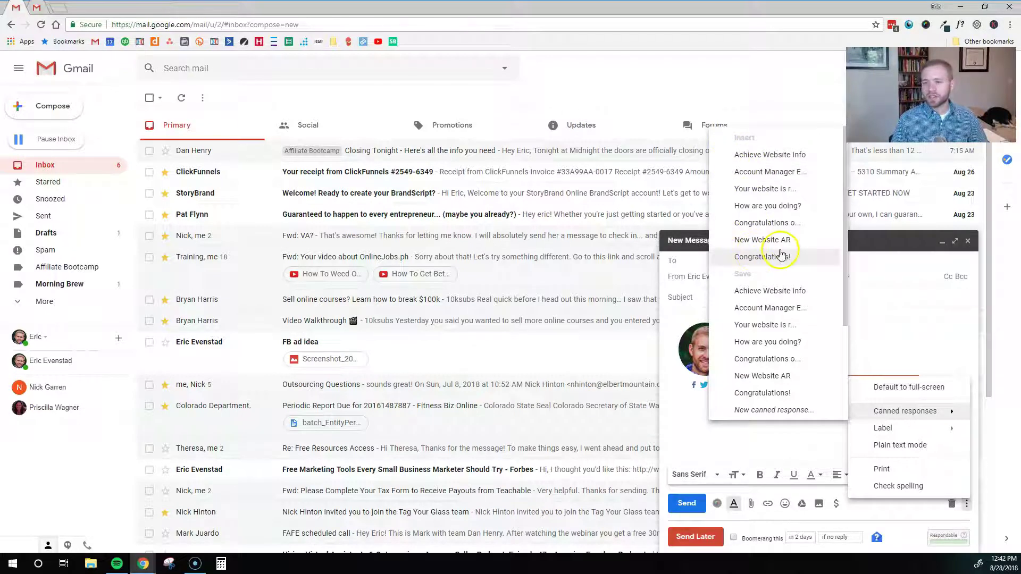
click(761, 226)
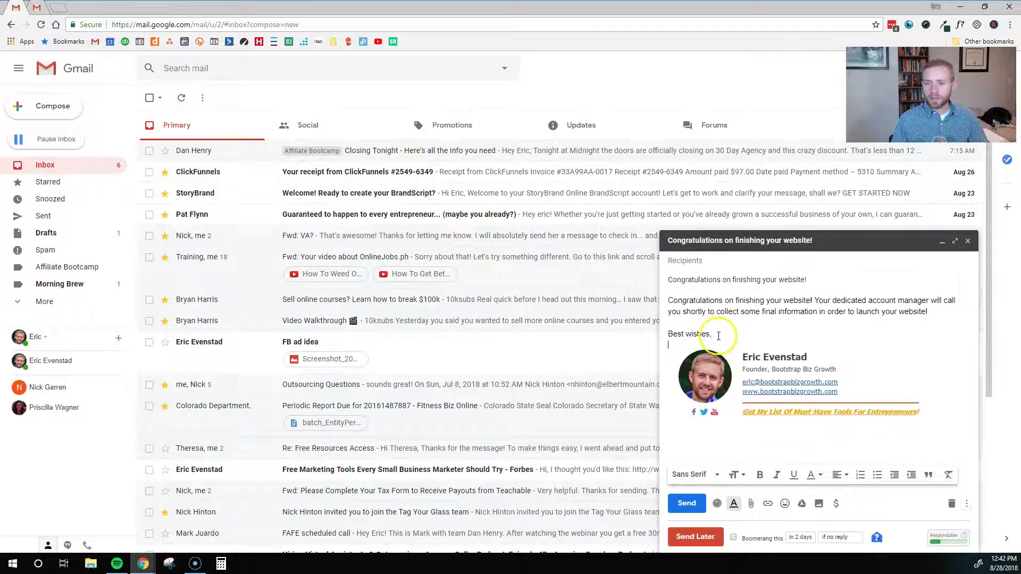
click(718, 336)
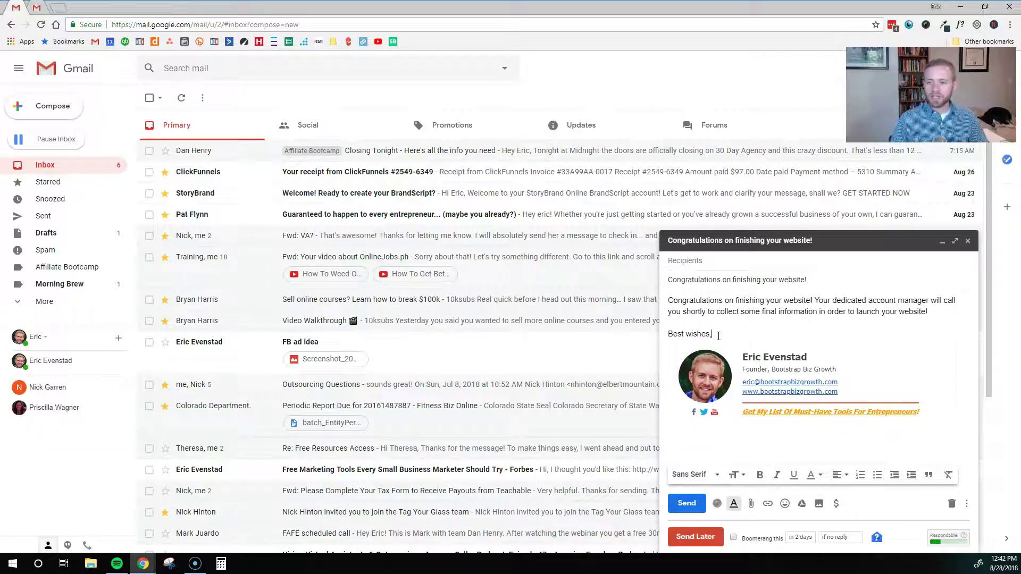
drag(718, 336, 664, 303)
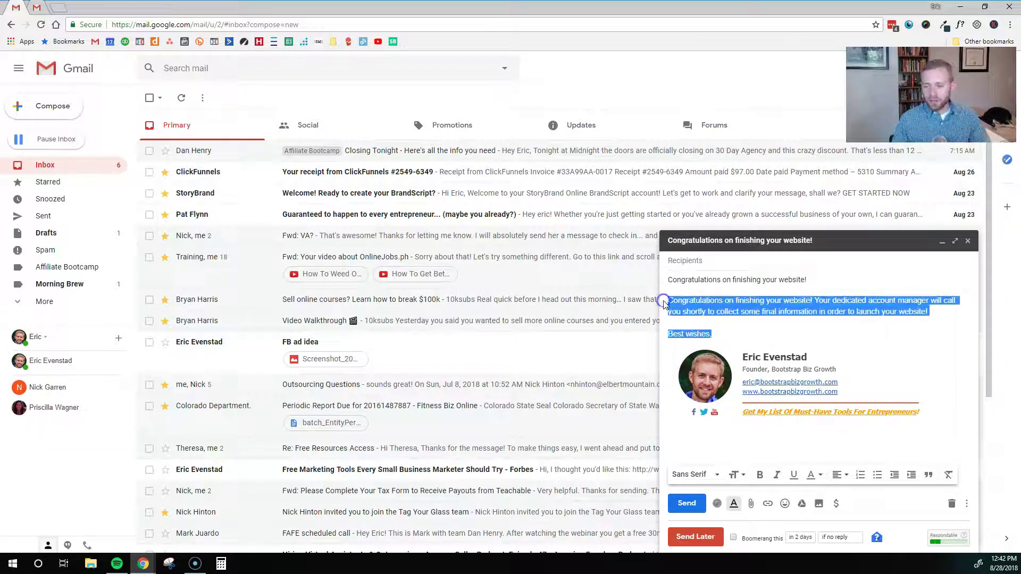
Clear the congratulations text and insert the 'New Website AR' canned response instead
key(BackSpace)
triple_click(689, 279)
key(BackSpace)
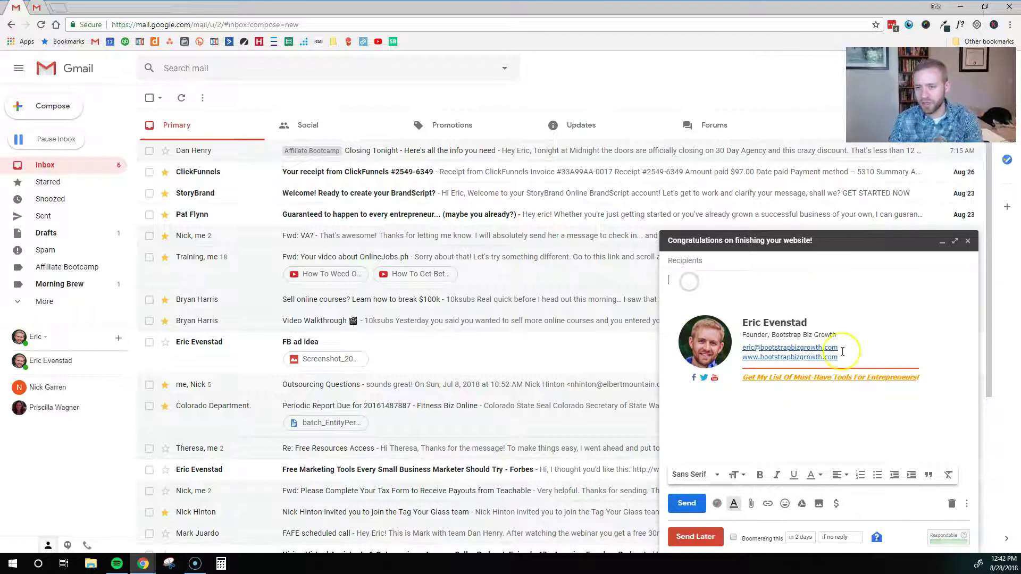
click(967, 503)
mouse_move(922, 411)
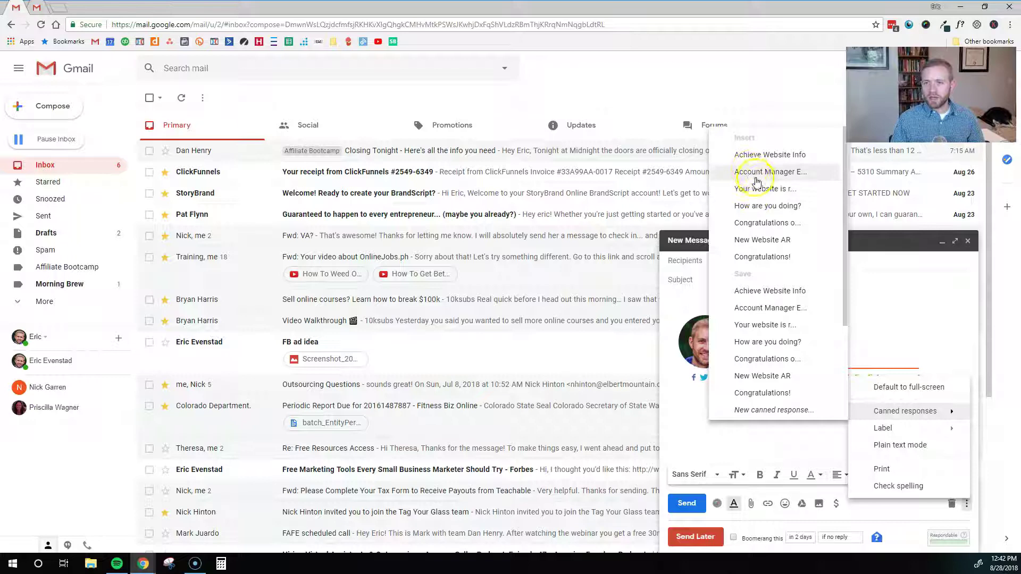
click(760, 239)
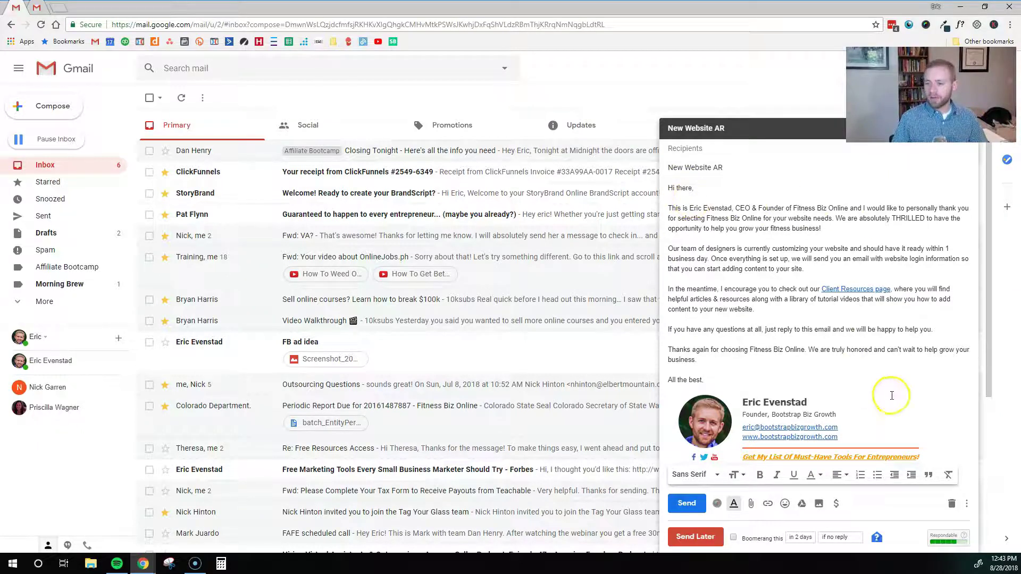
Save the draft's contents as a new canned response named 'Test Template'
click(969, 505)
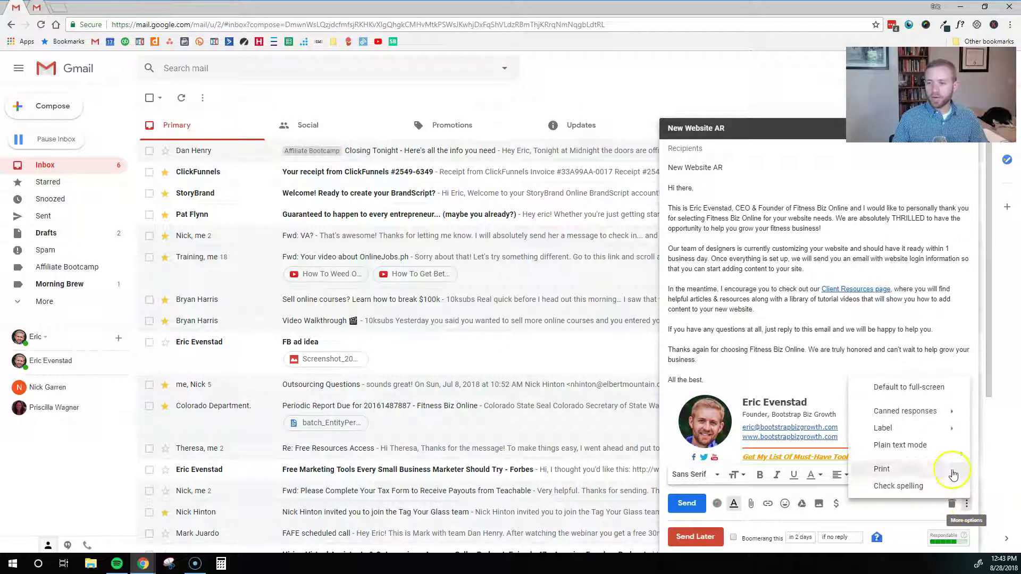
mouse_move(931, 412)
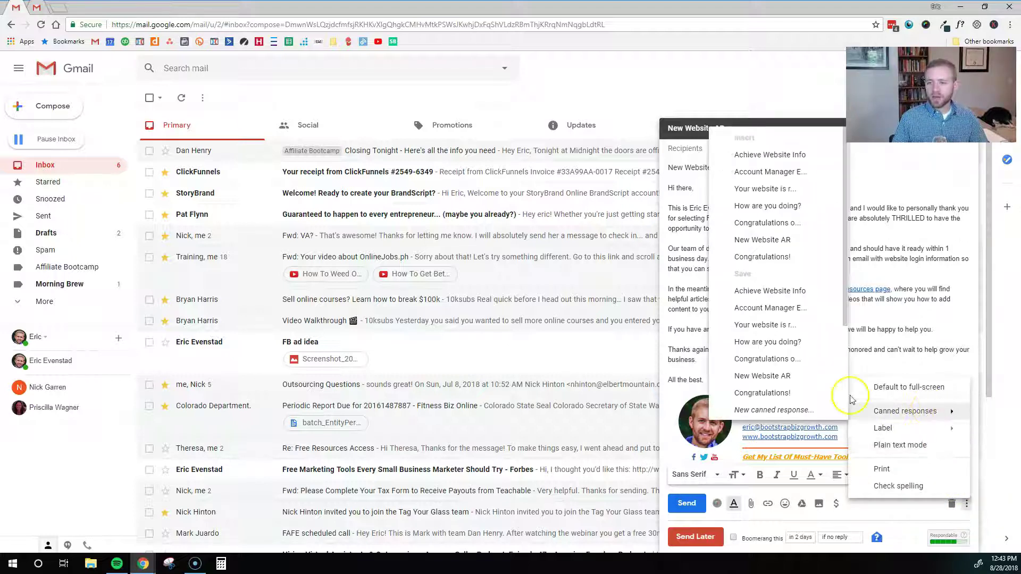
scroll(778, 330, down, 1)
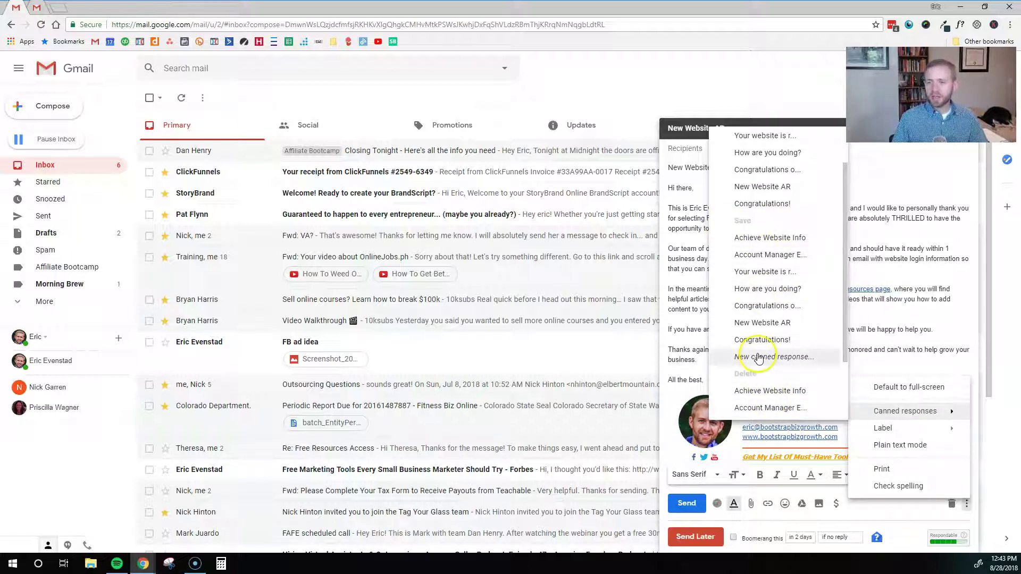
click(759, 360)
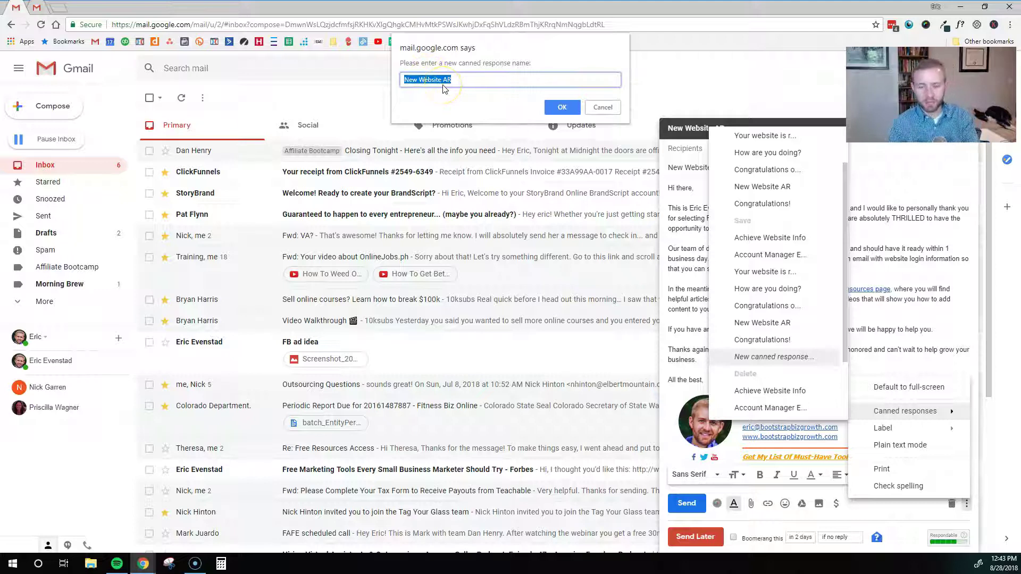
text(Test)
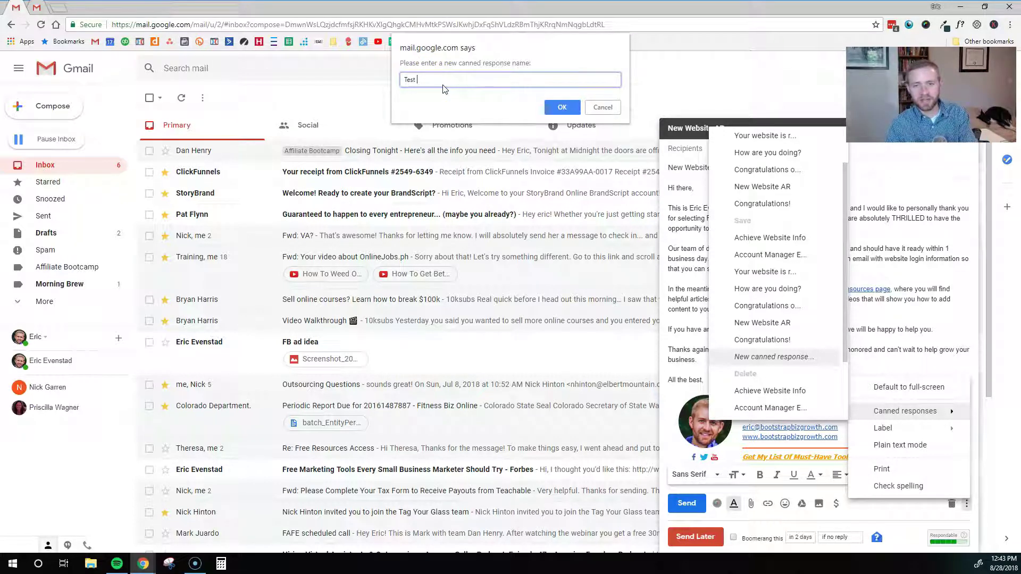
text( Template)
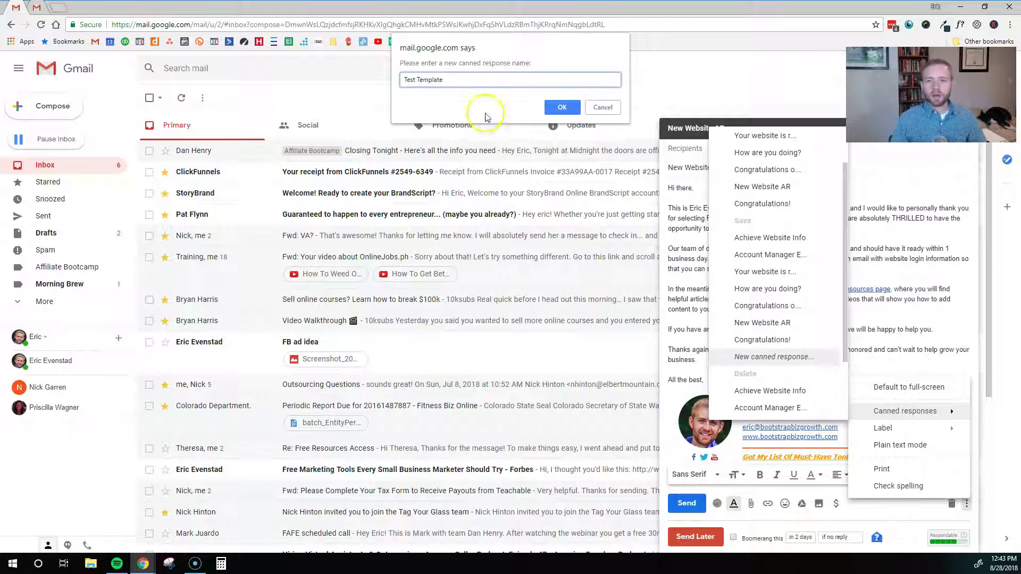
click(562, 108)
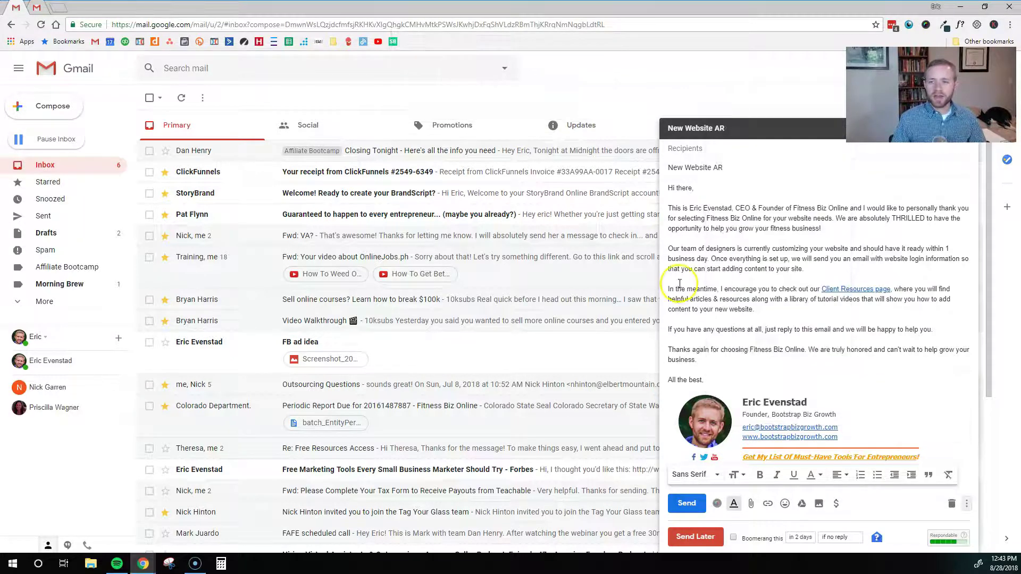
Clear the draft's body, signature and 'New Website AR' subject, then bring up the canned responses list
click(708, 363)
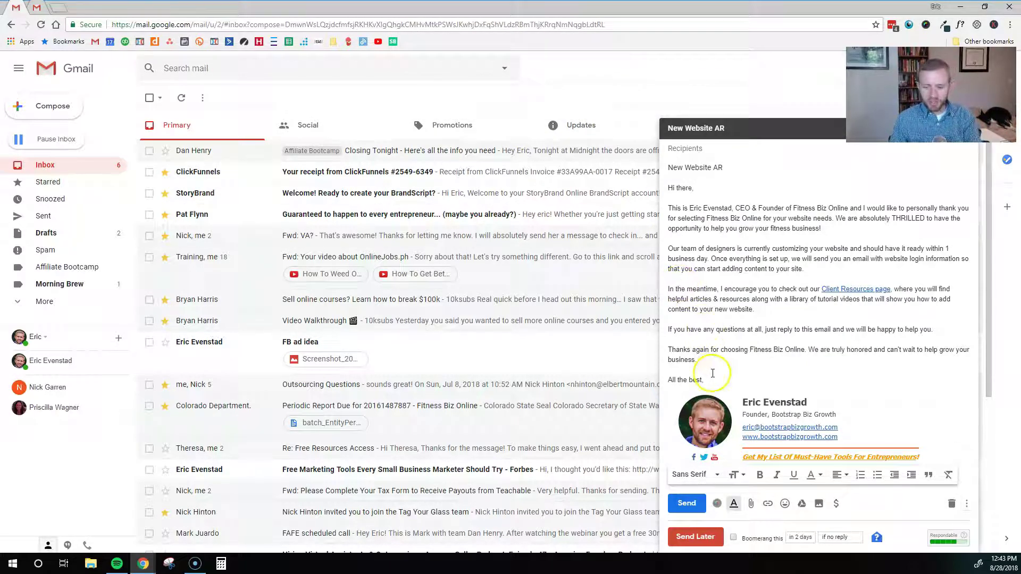
key(ctrl+a)
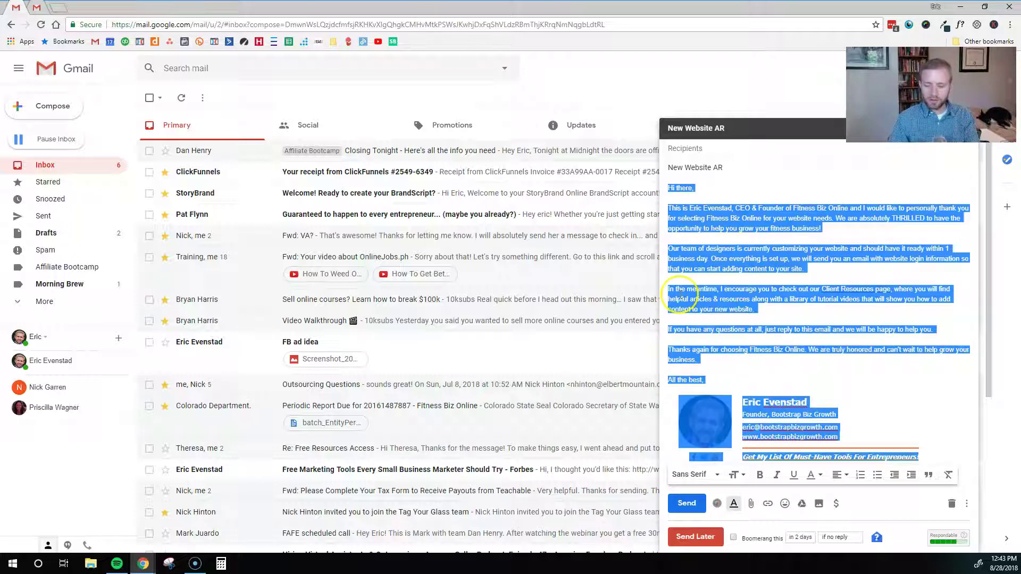
key(BackSpace)
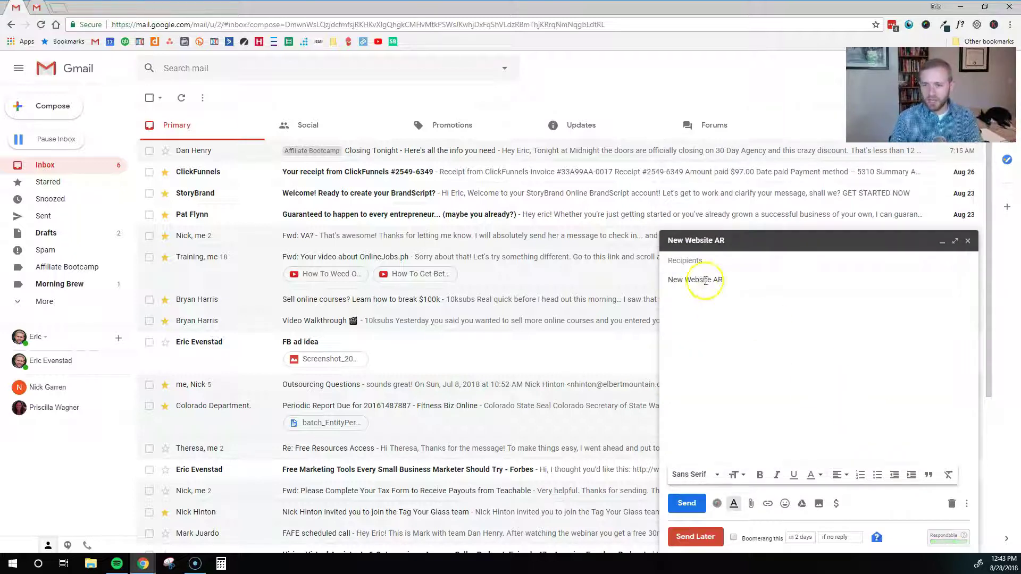
triple_click(705, 280)
key(BackSpace)
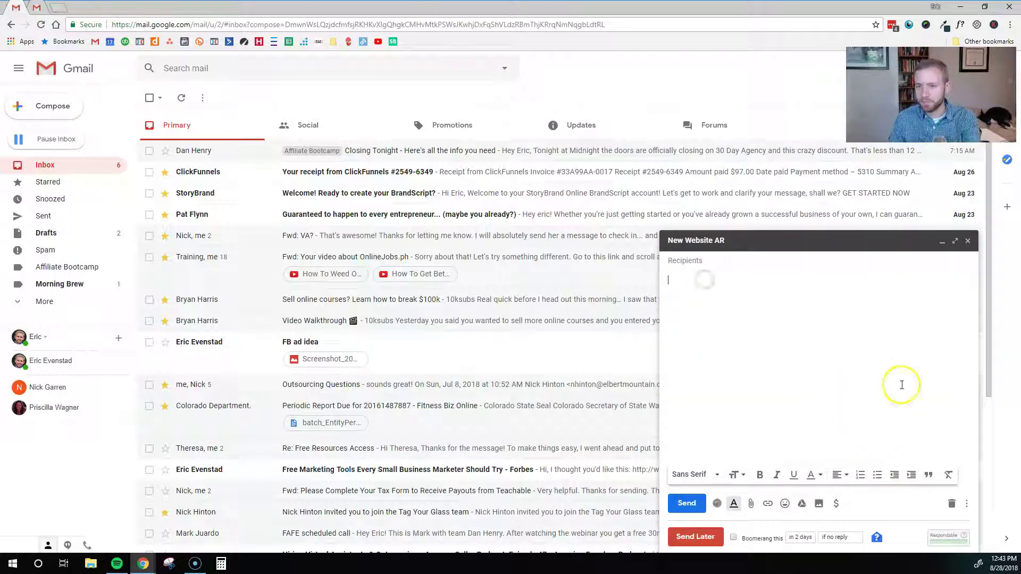
click(967, 504)
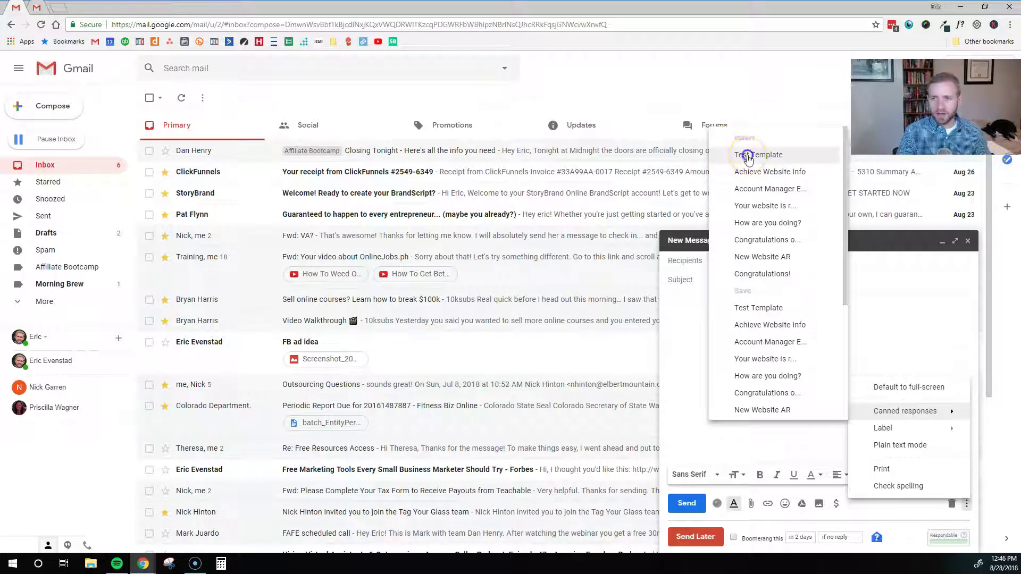
Insert the 'Test Template' canned response, filling its subject and the Fitness Biz Online welcome body
click(746, 154)
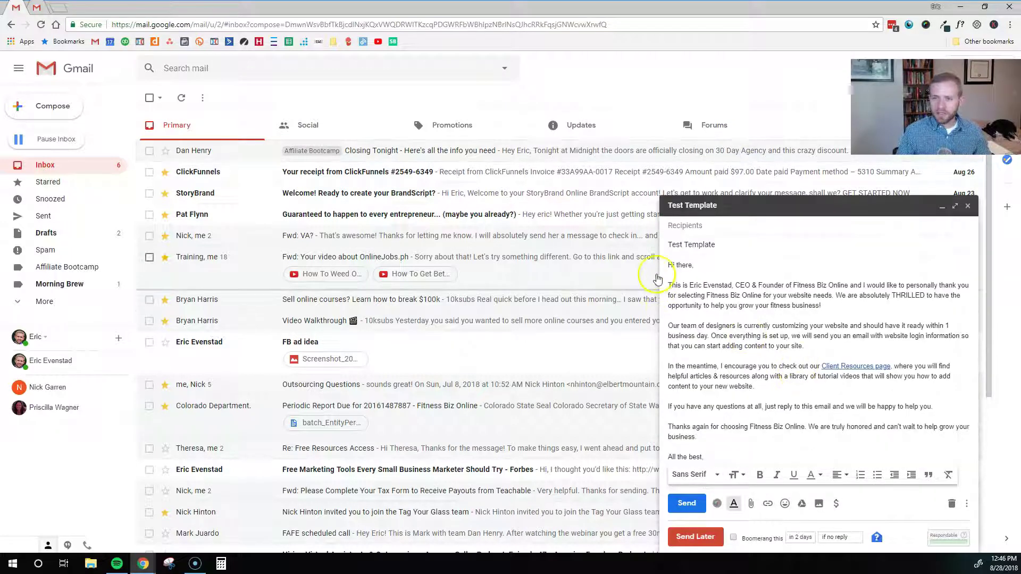